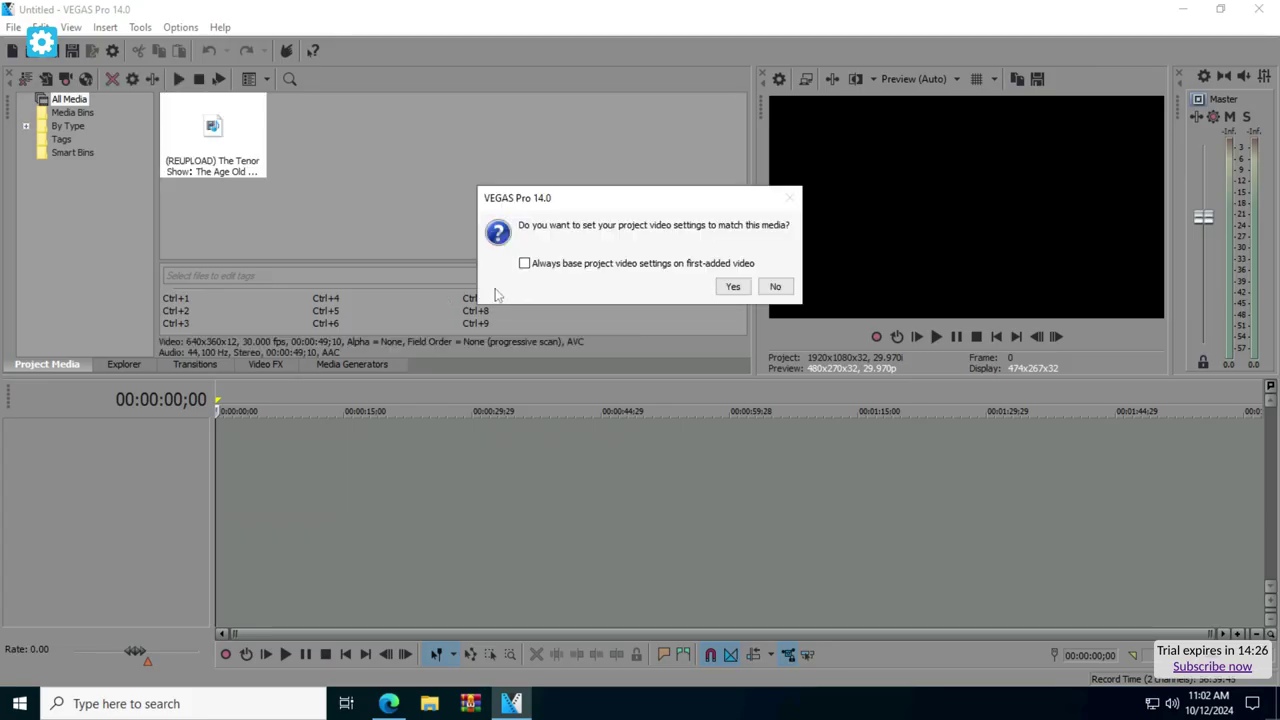
Step: Match the project's video settings to the imported clip and add the Ives wave file from Downloads to the timeline
click(733, 286)
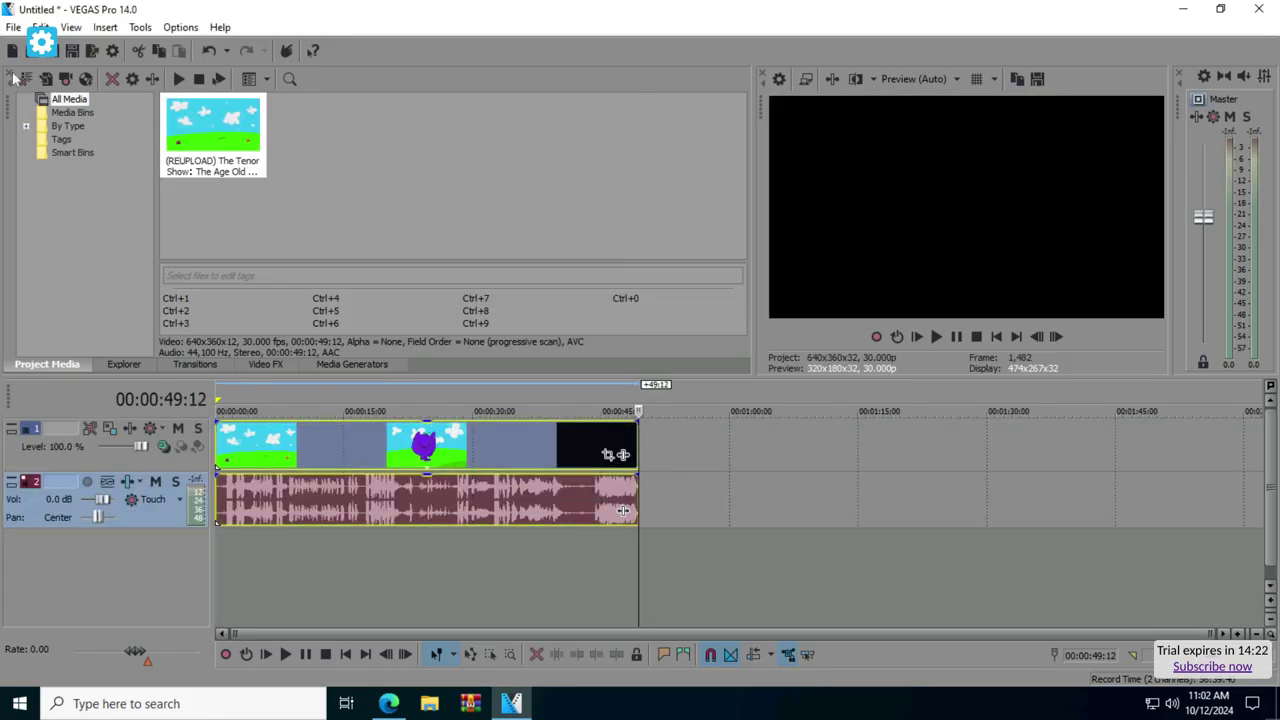
click(14, 28)
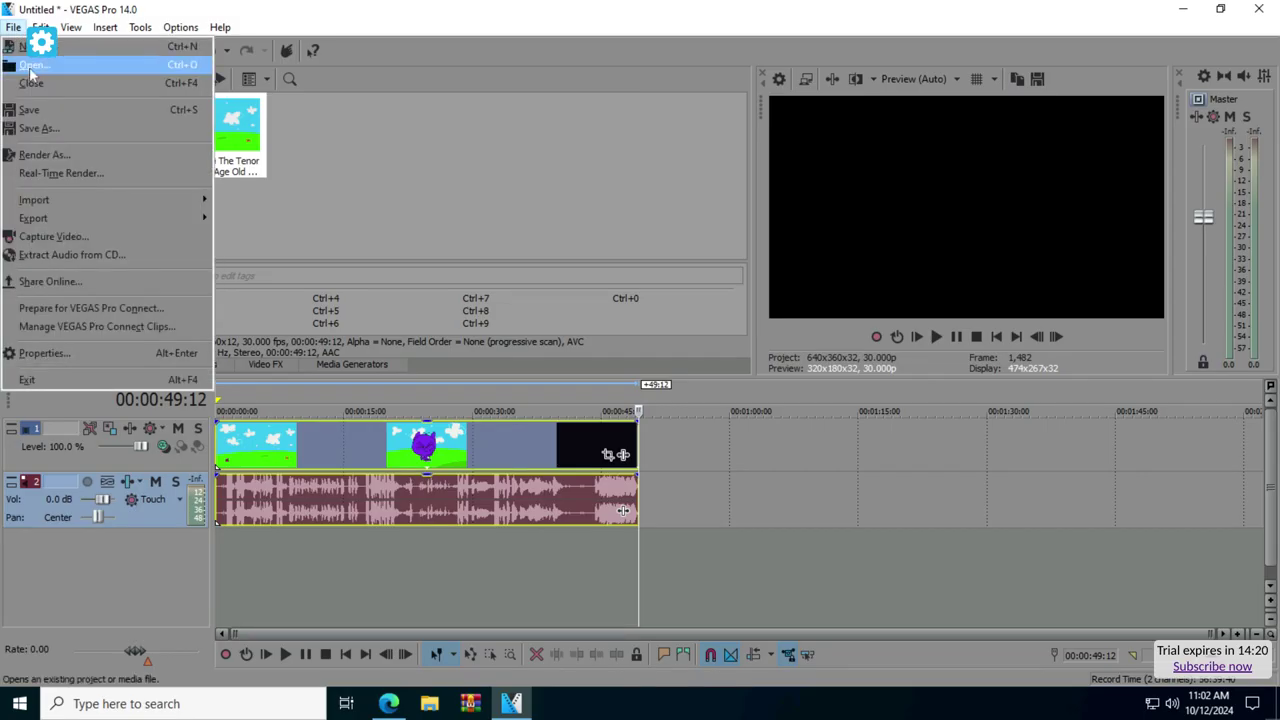
click(31, 68)
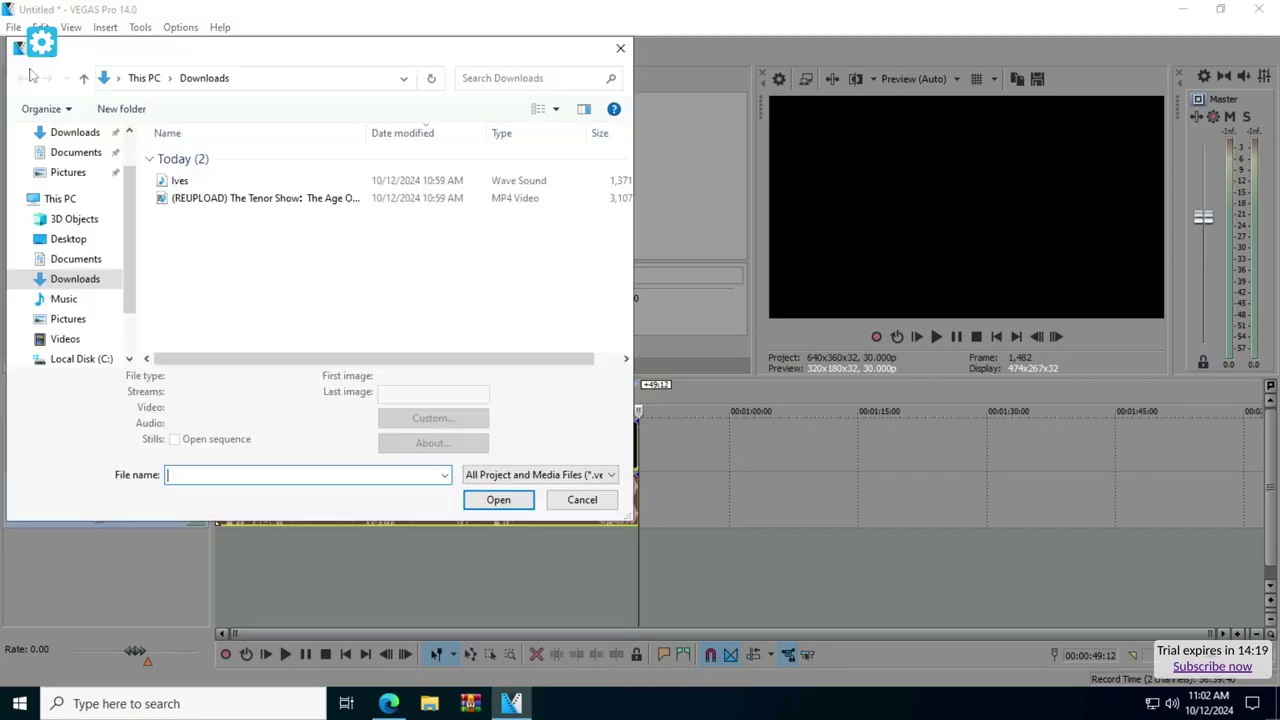
click(190, 182)
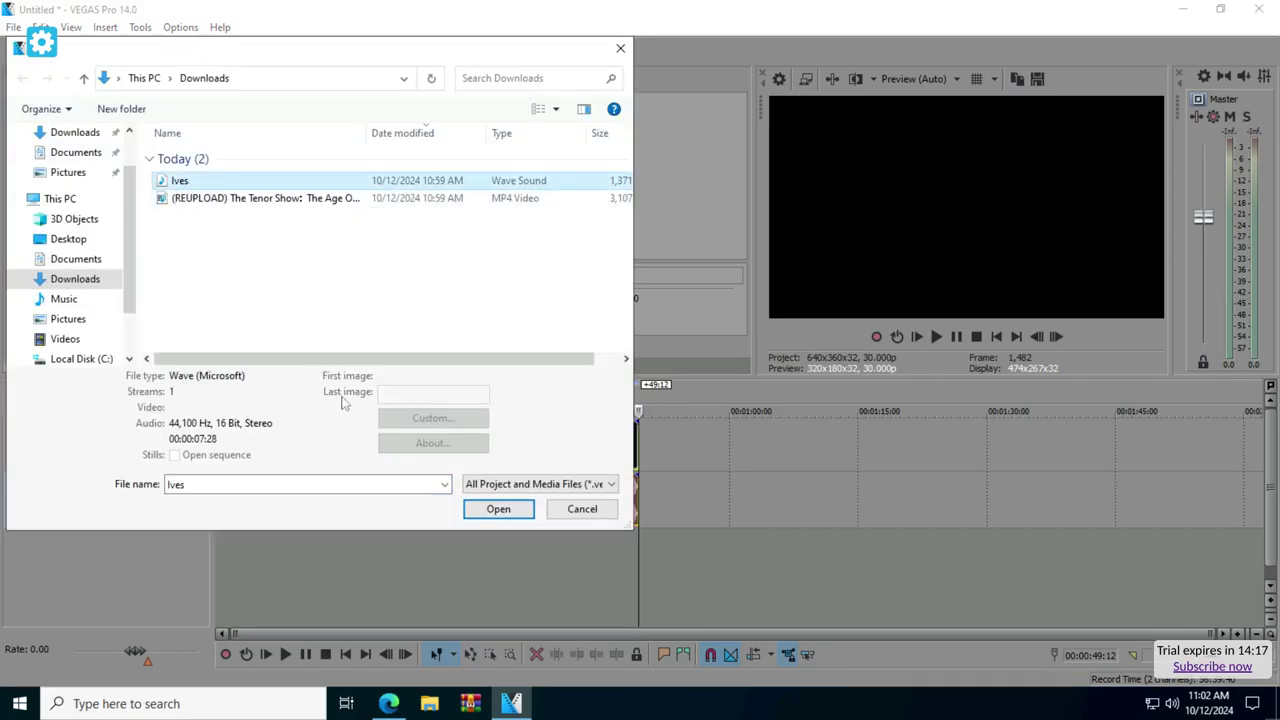
click(496, 510)
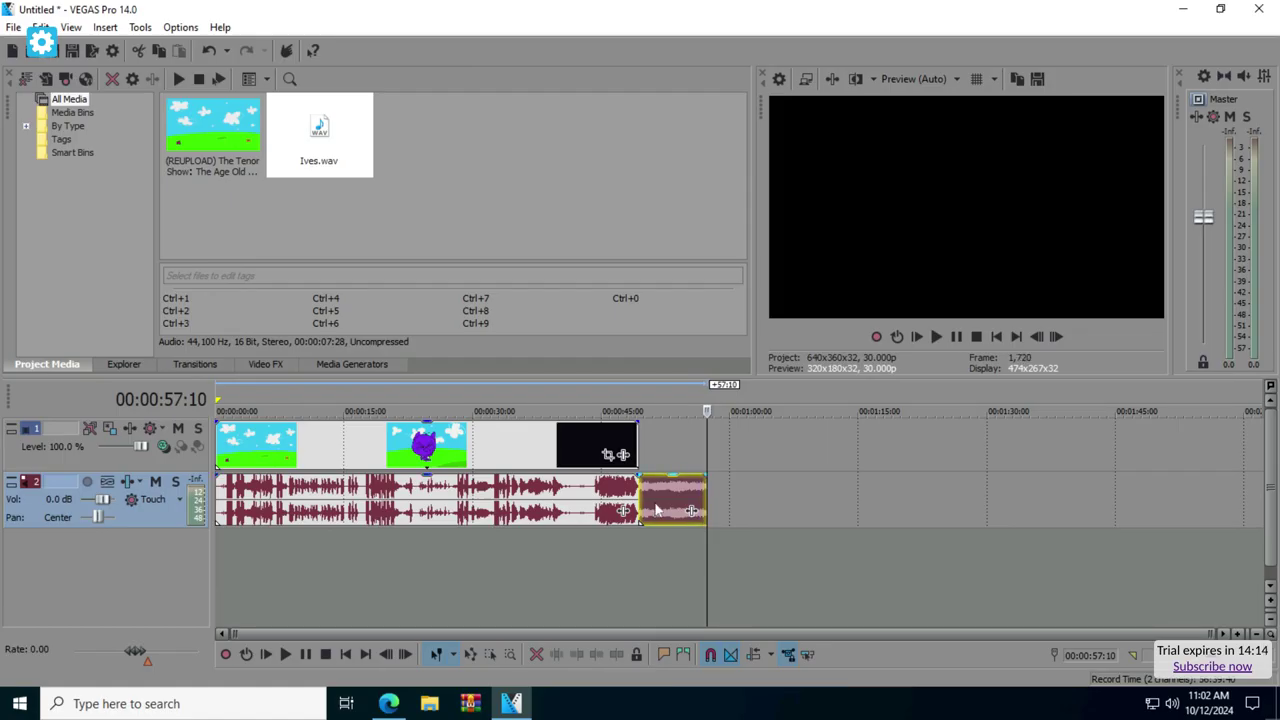
Step: Lay the Ives audio across the whole video on its own track, panned 100% right, with the original audio panned 100% left
drag(563, 586, 638, 562)
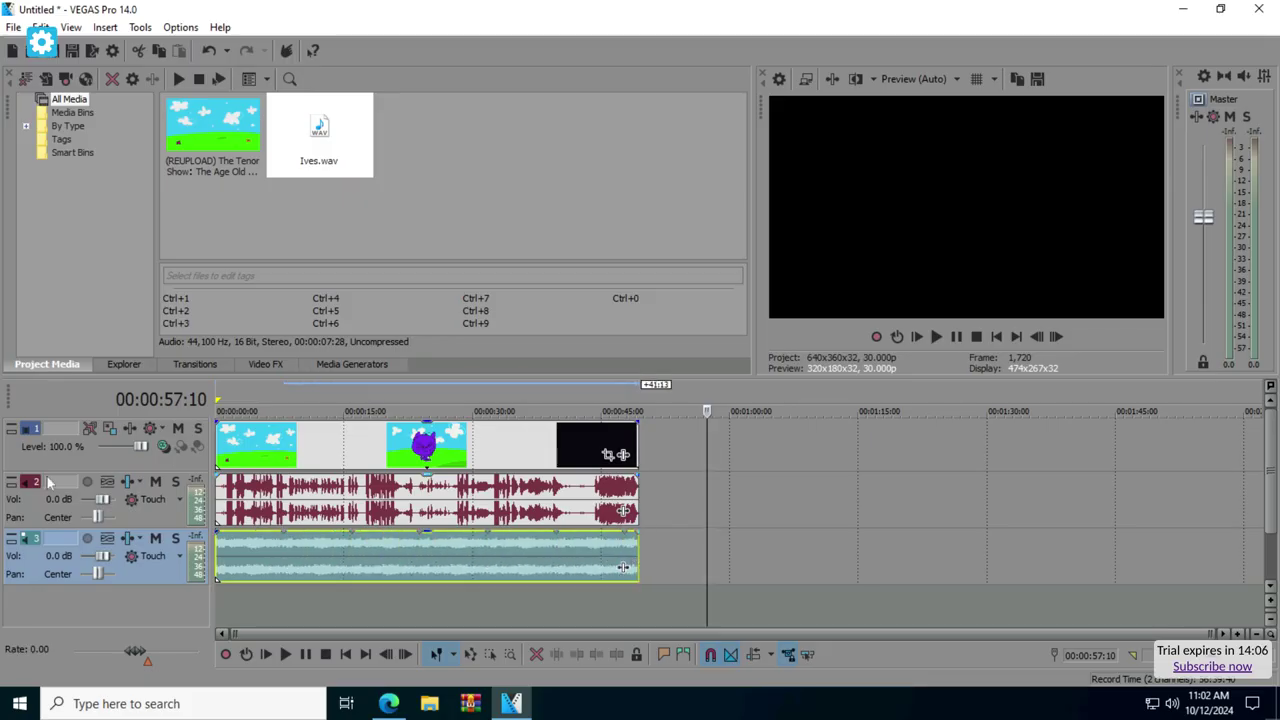
drag(97, 517, 66, 516)
drag(98, 578, 166, 586)
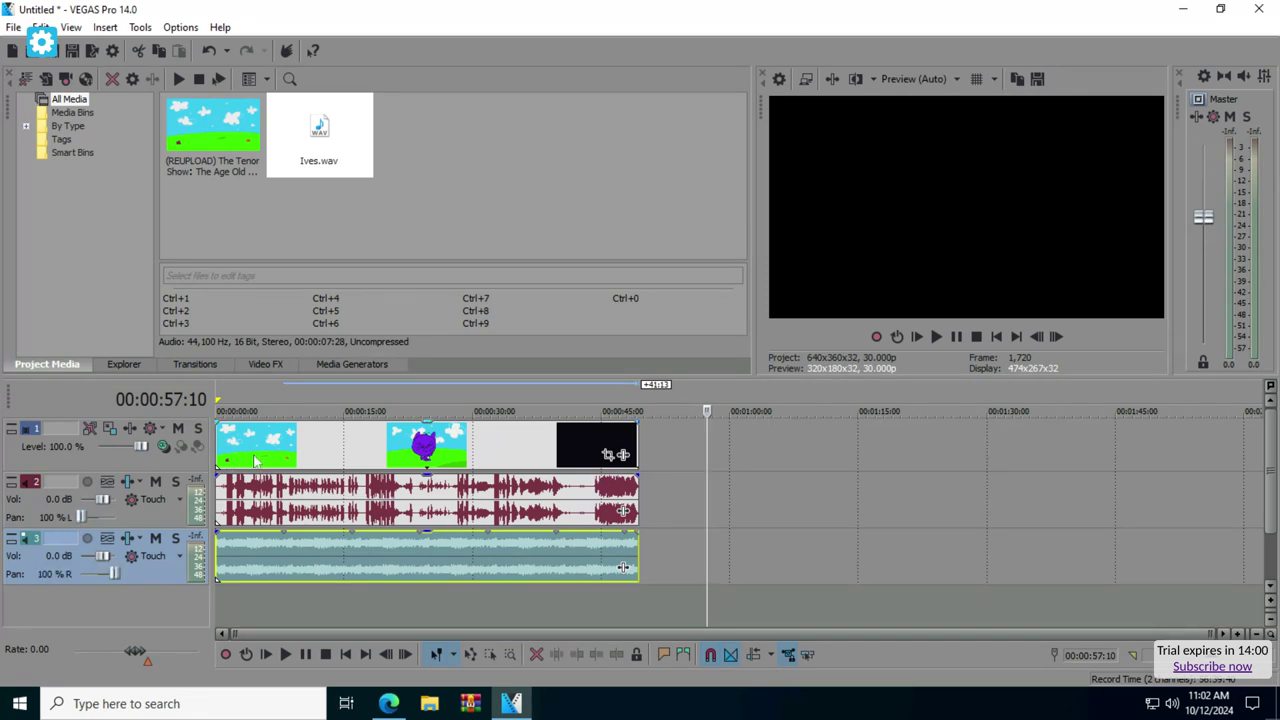
Step: Set up a render with the Wave (Microsoft) template 48,000 Hz, 24 Bit, Stereo, PCM
click(266, 456)
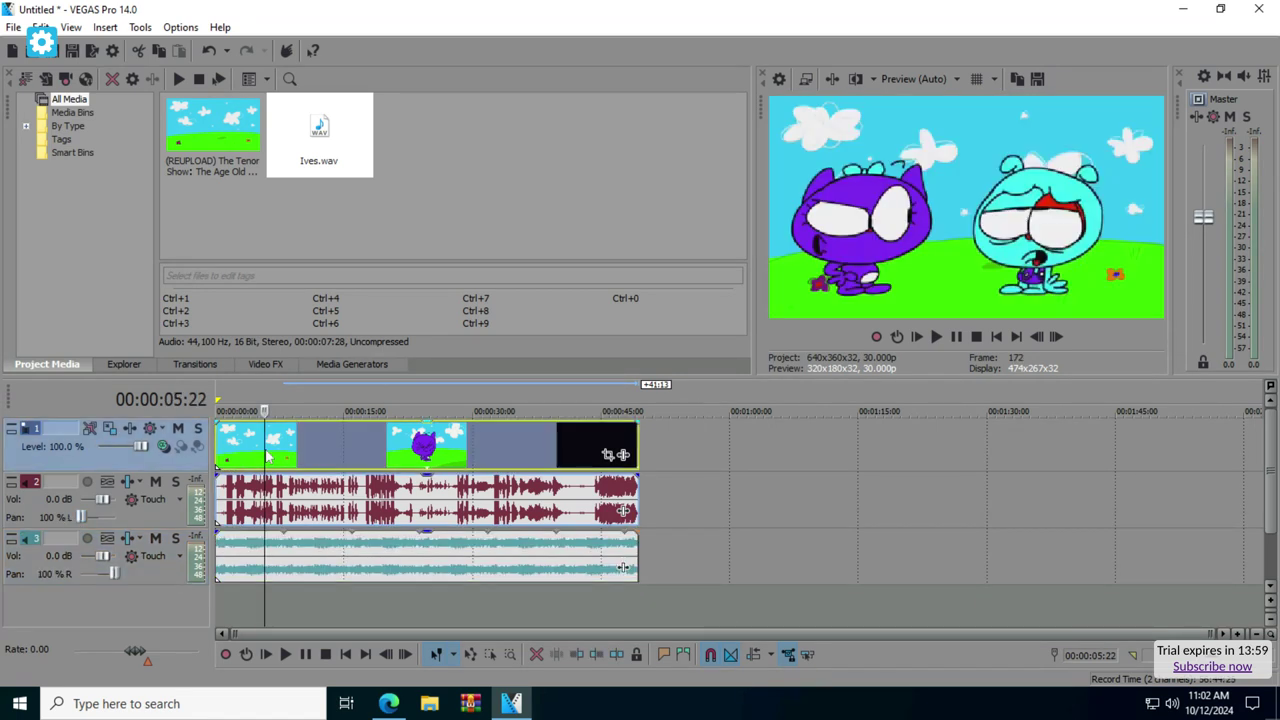
click(13, 27)
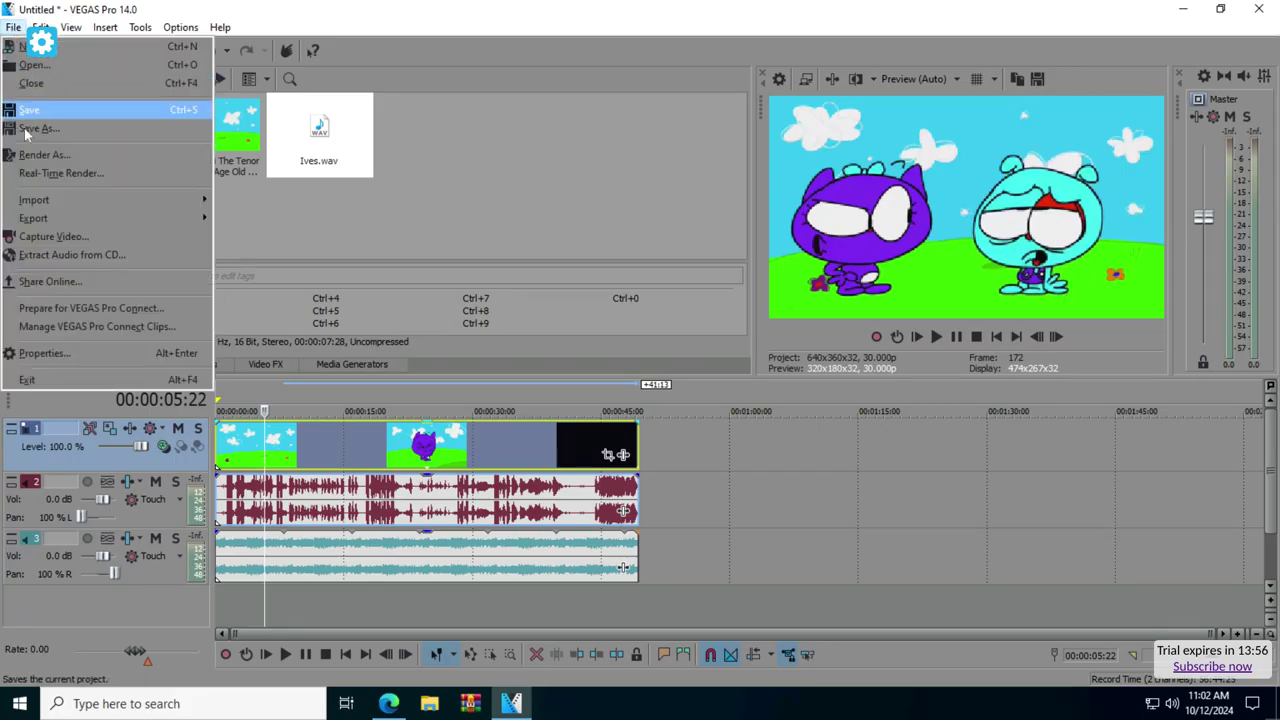
click(40, 155)
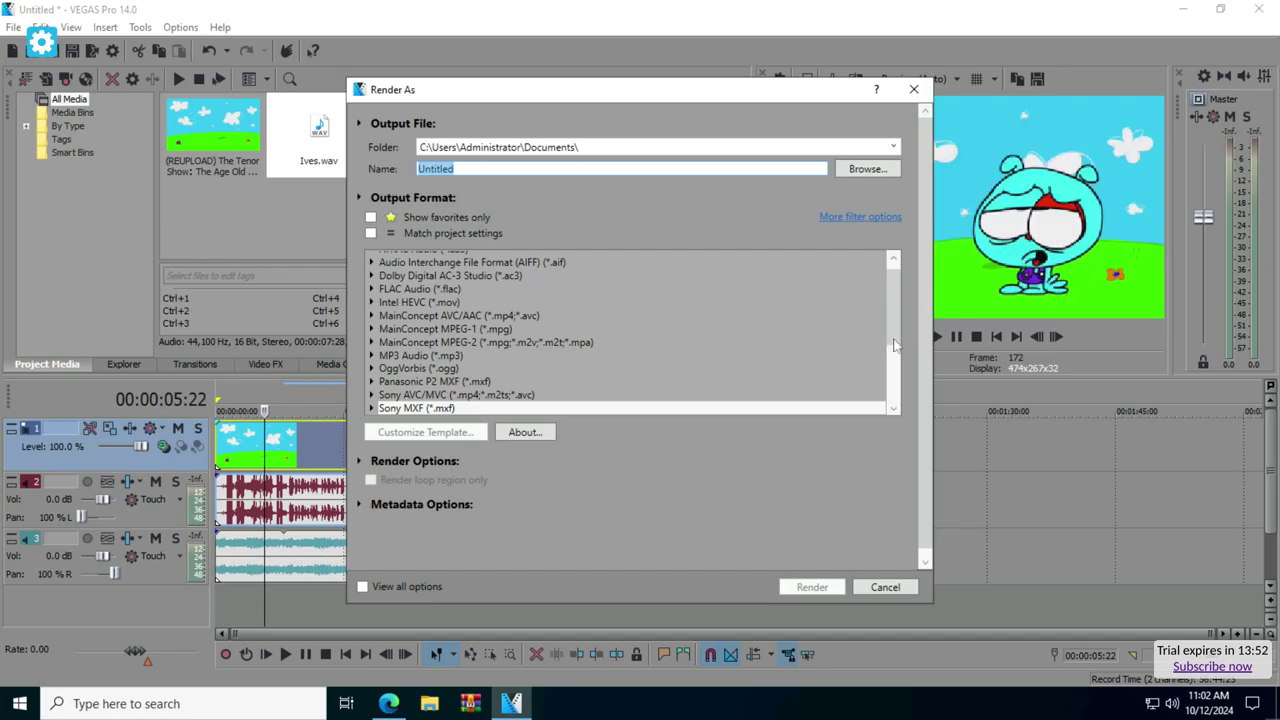
scroll(896, 406, down, 3)
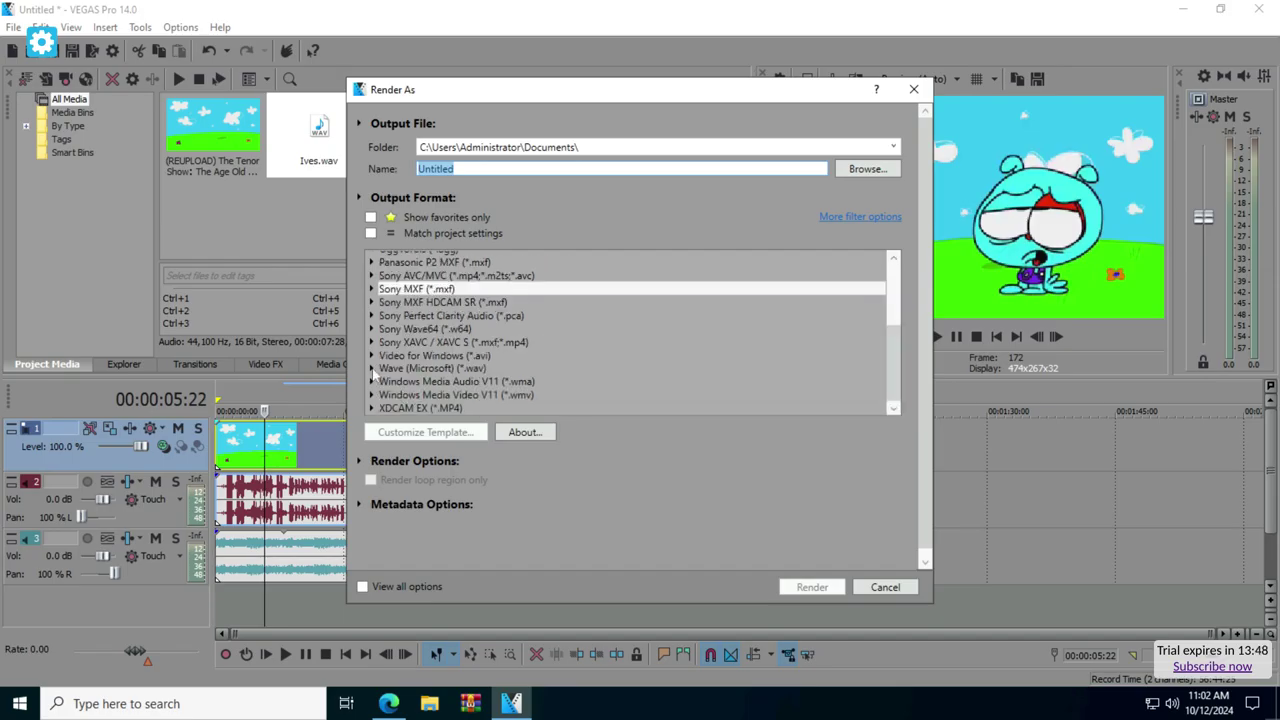
click(372, 369)
scroll(372, 370, down, 1)
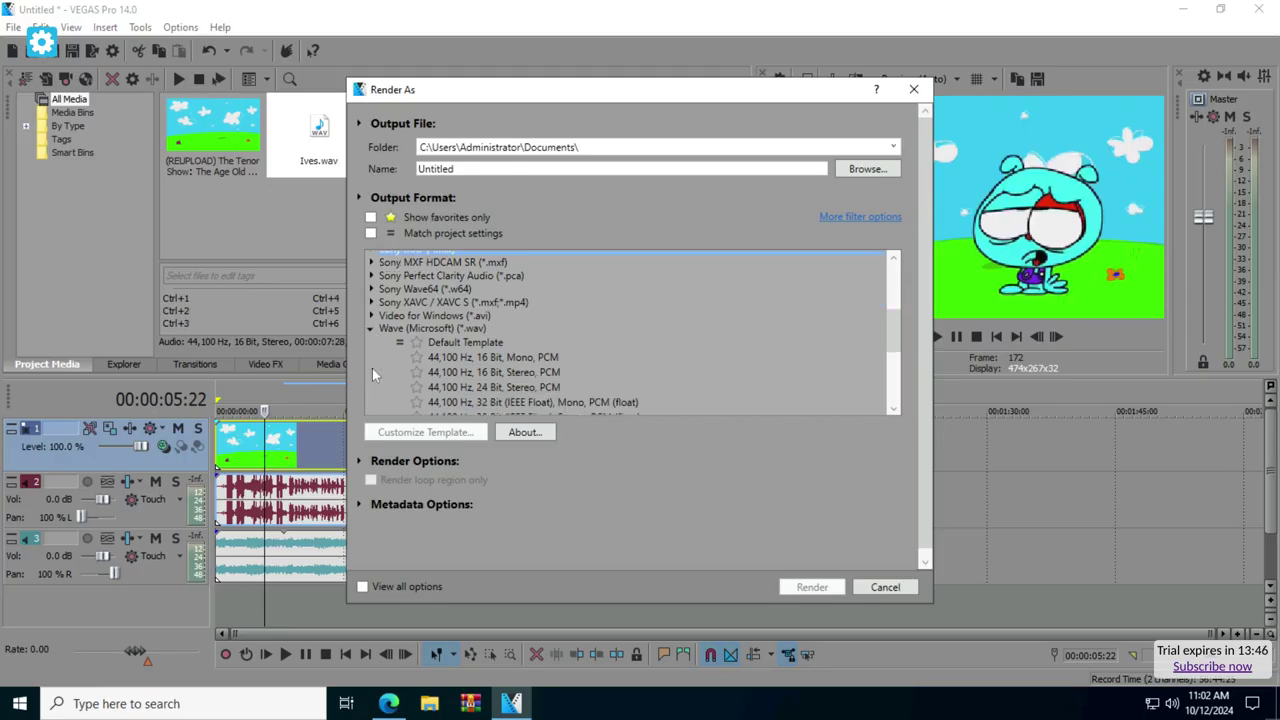
scroll(372, 370, down, 2)
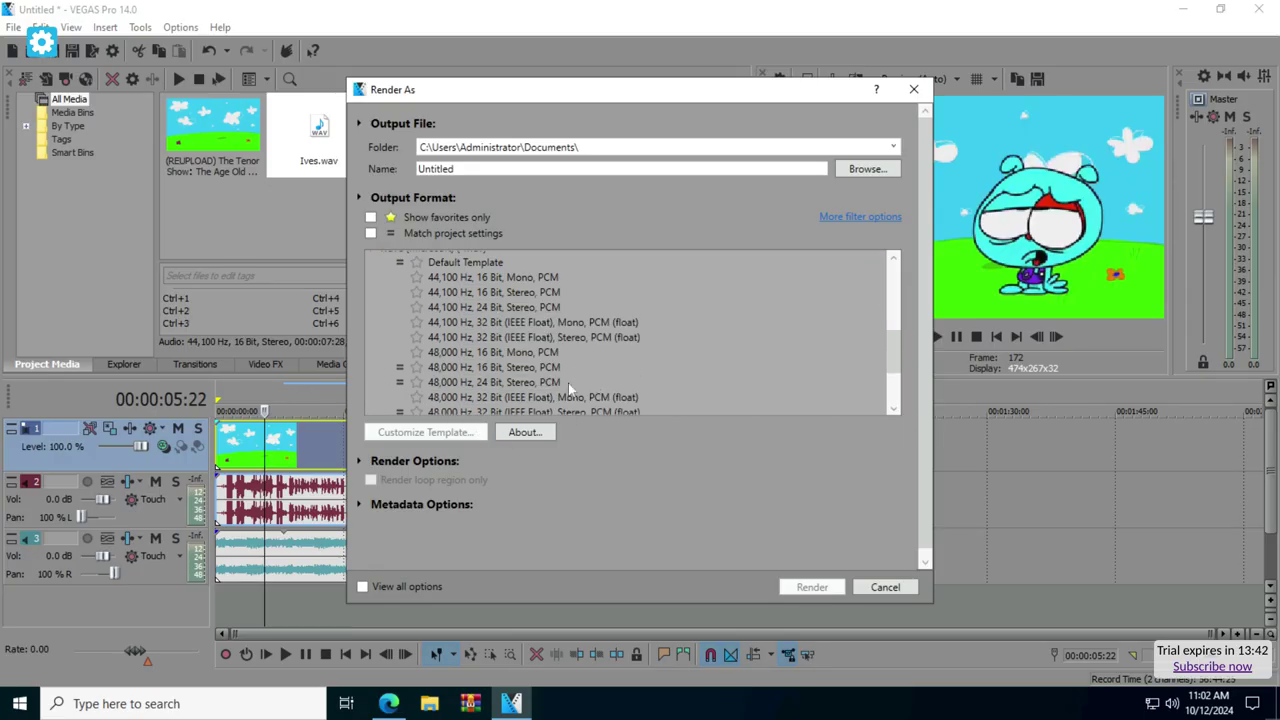
click(515, 384)
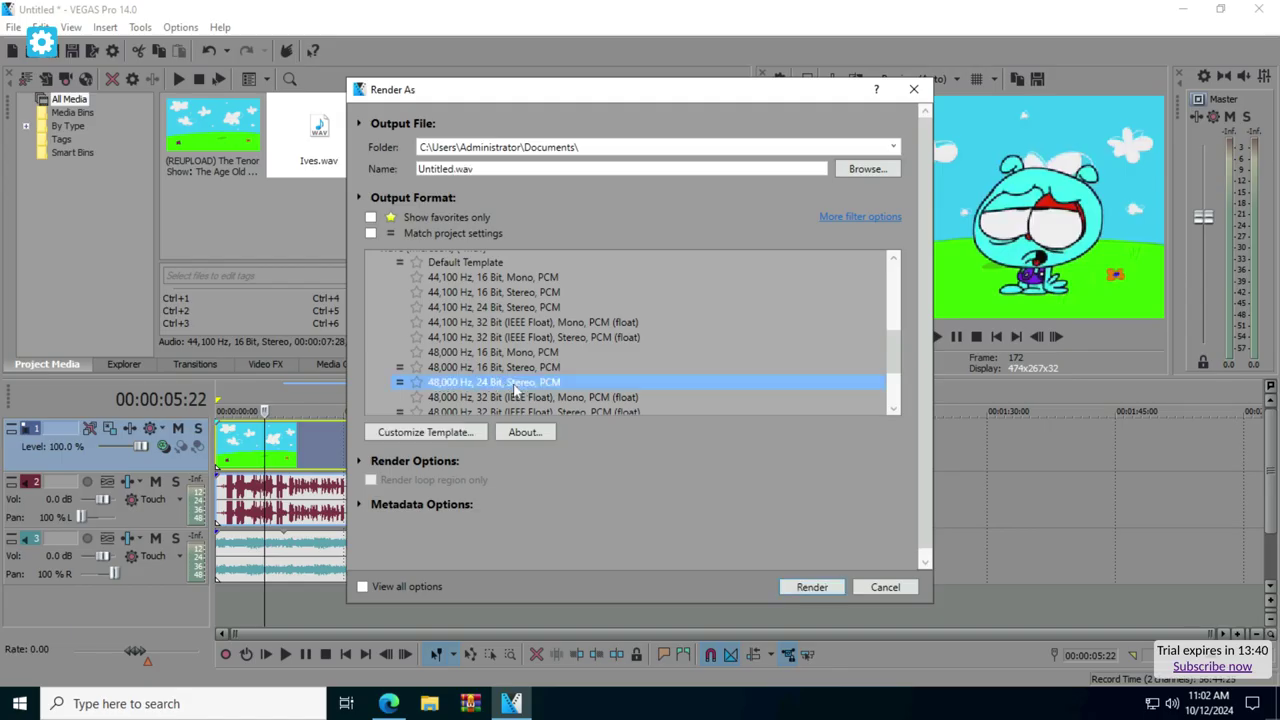
Step: Name the output file "The age old quetionquestion + Ives"
click(431, 170)
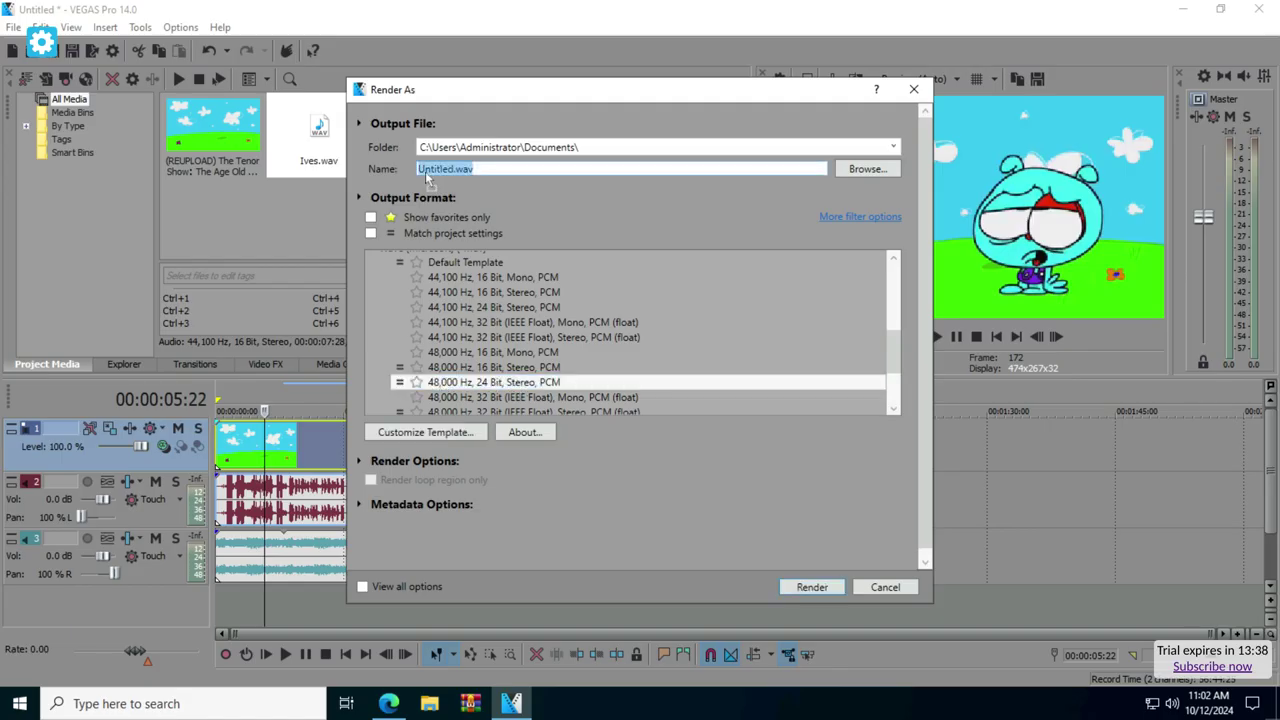
click(431, 170)
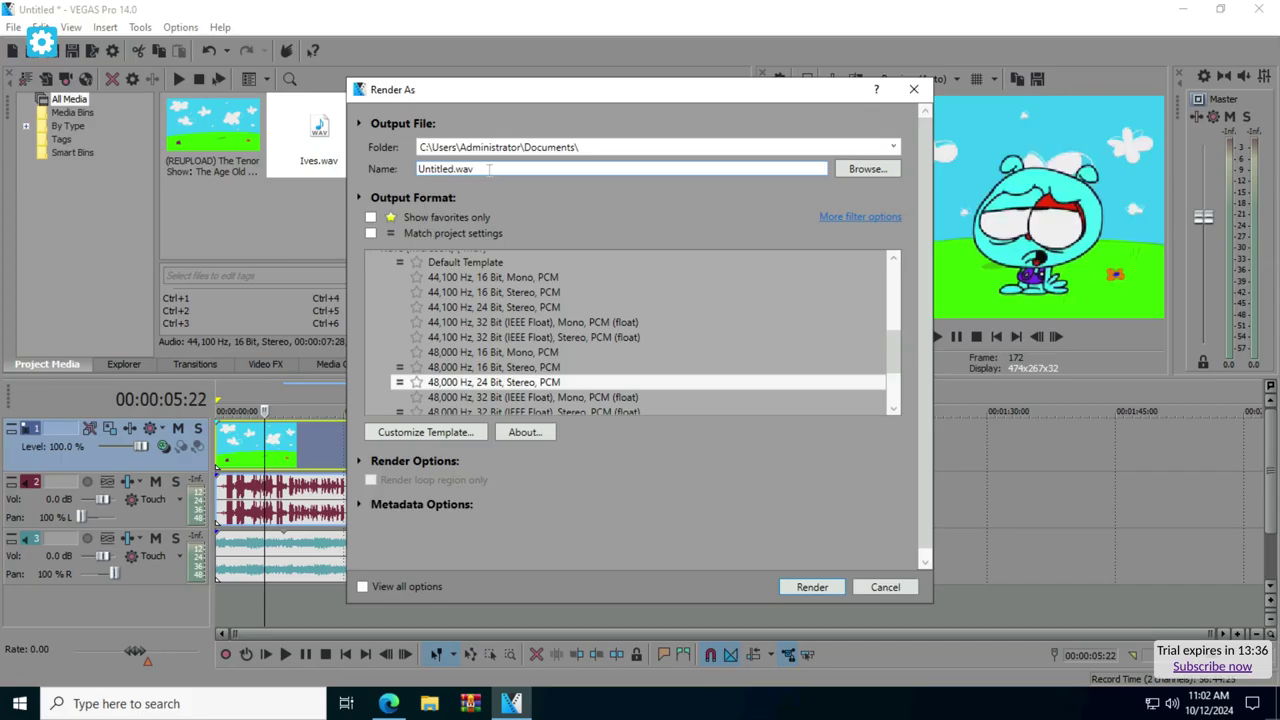
double_click(489, 169)
key(BackSpace)
key(BackSpace)
key(BackSpace)
key(BackSpace)
key(BackSpace)
key(BackSpace)
key(BackSpace)
text(The age old quetionquestion + Ives)
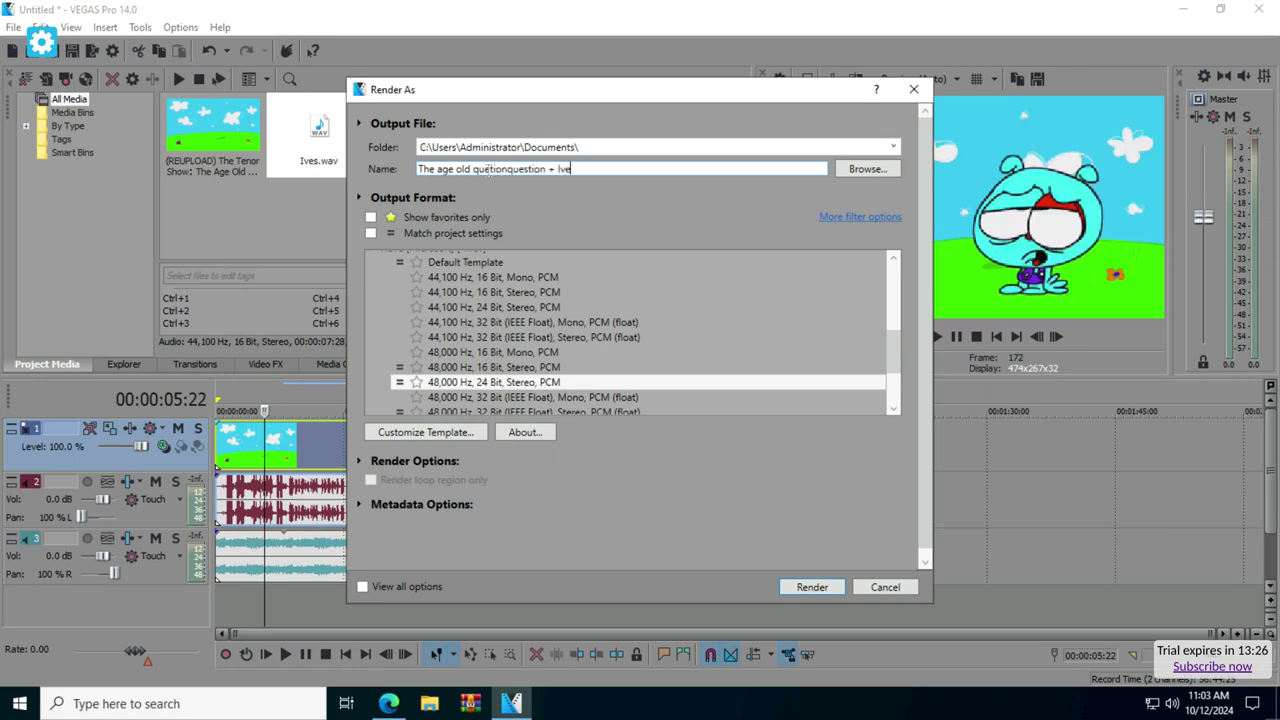
Step: Mark the 48,000 Hz, 24 Bit, Stereo, PCM template as a favorite and render the audio file
click(416, 383)
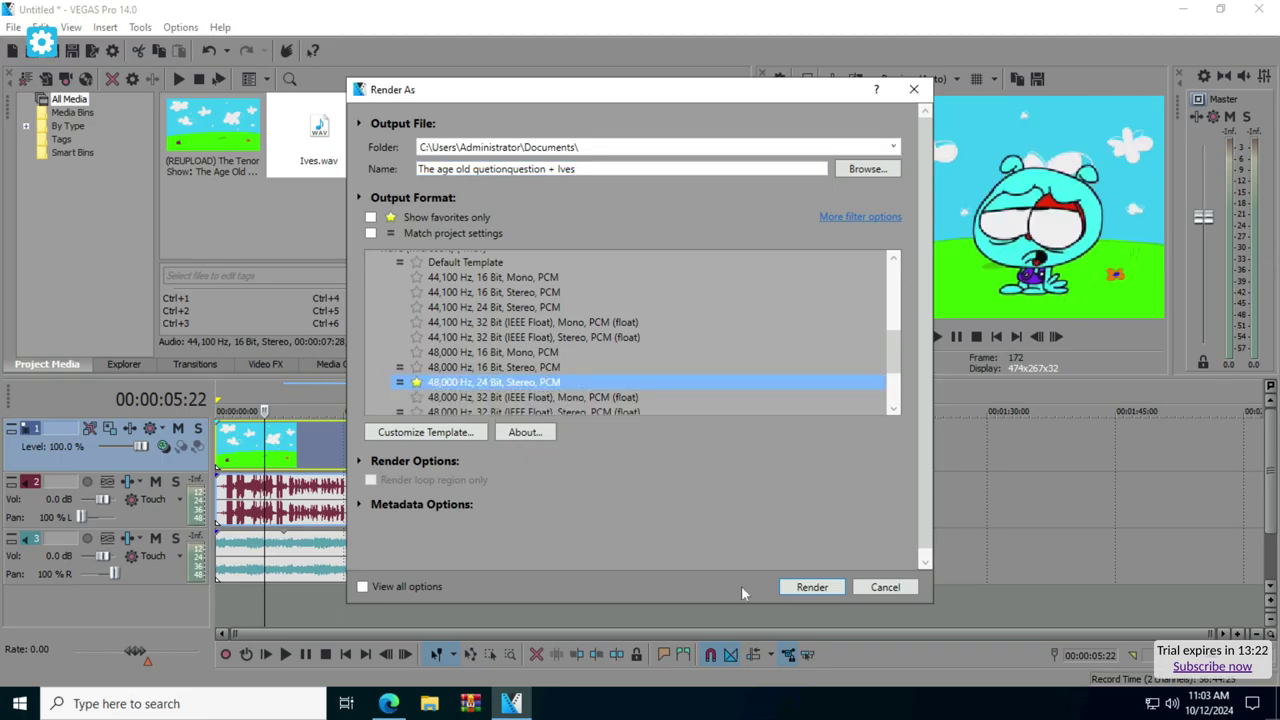
click(798, 590)
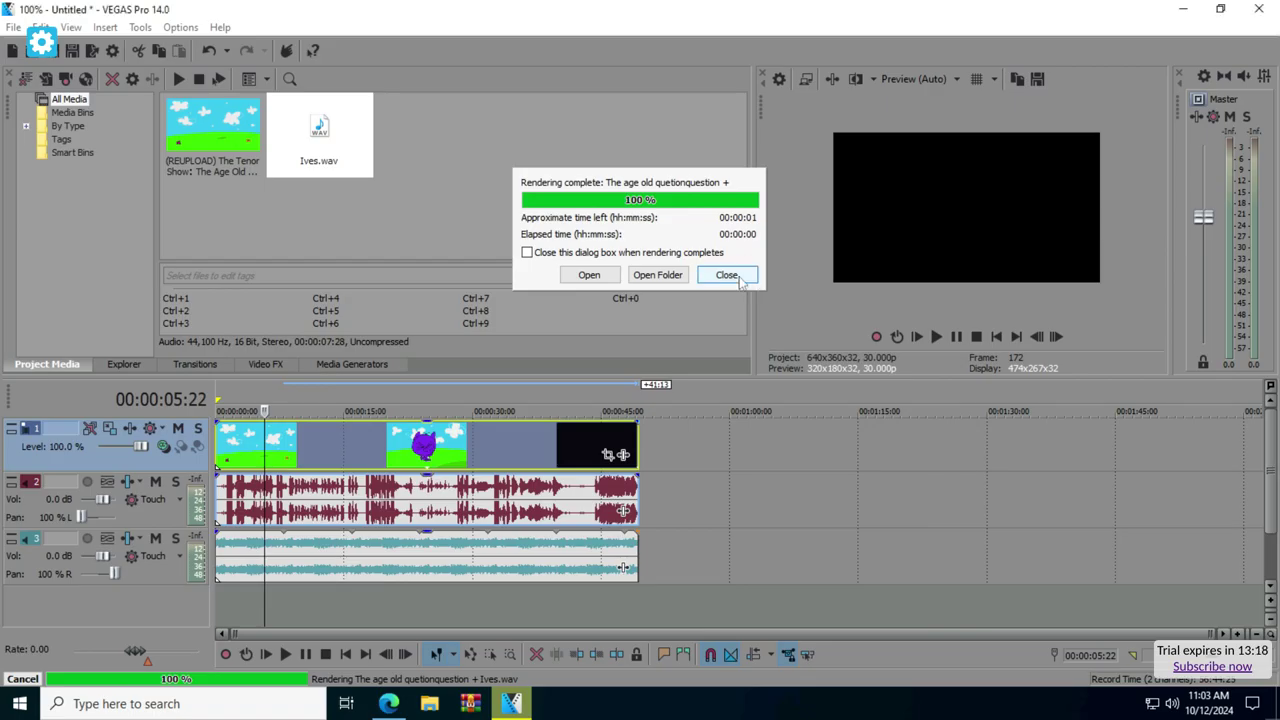
click(736, 276)
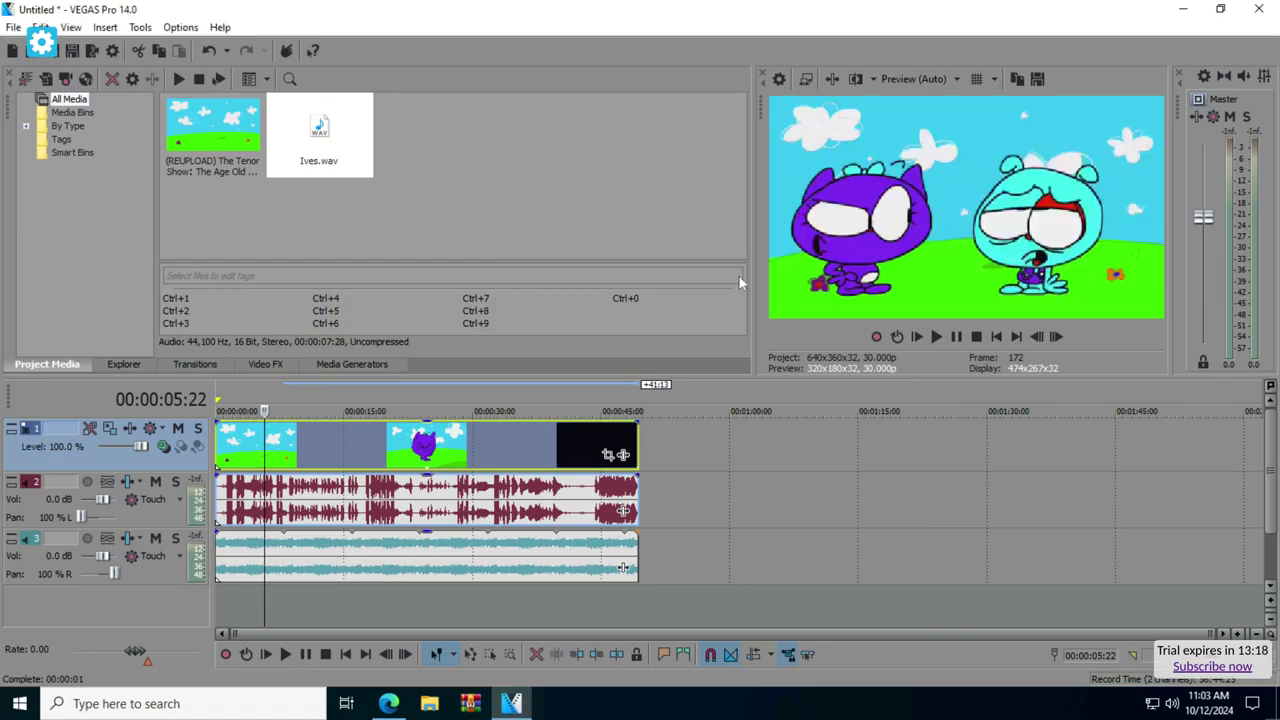
Step: Delete both audio tracks so that only the video track is left in the project
right_click(177, 566)
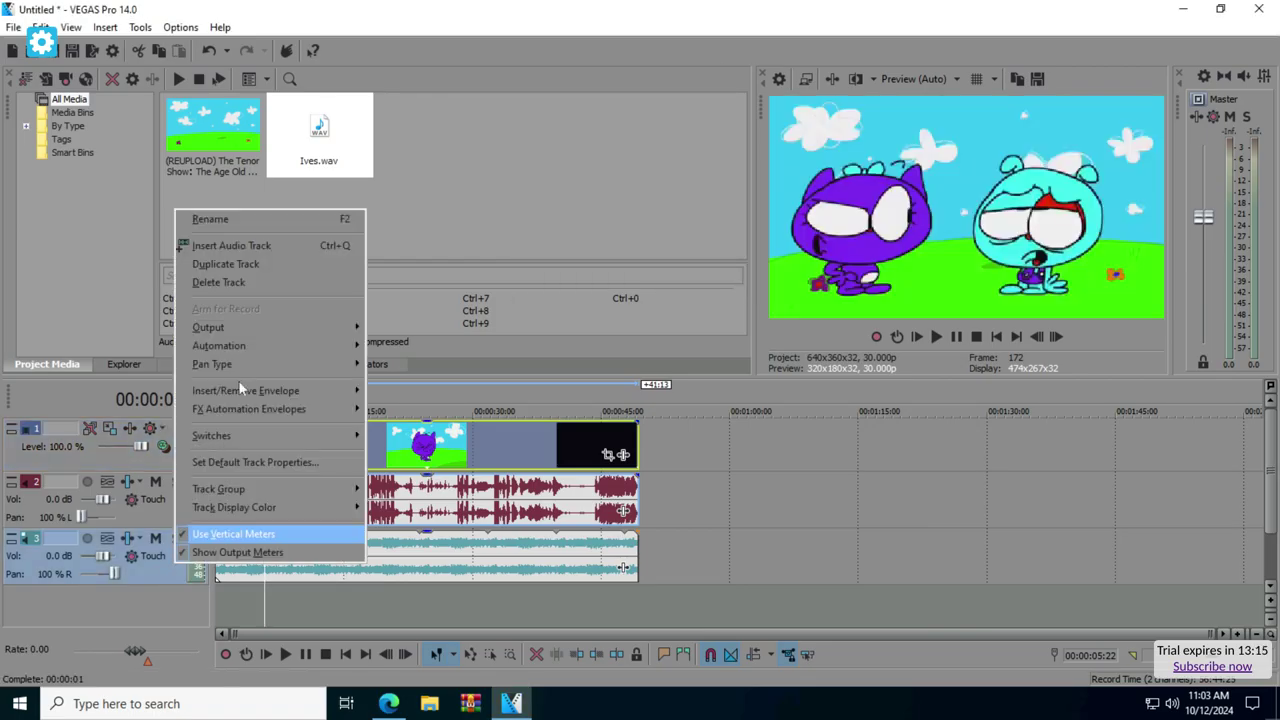
click(258, 283)
right_click(158, 520)
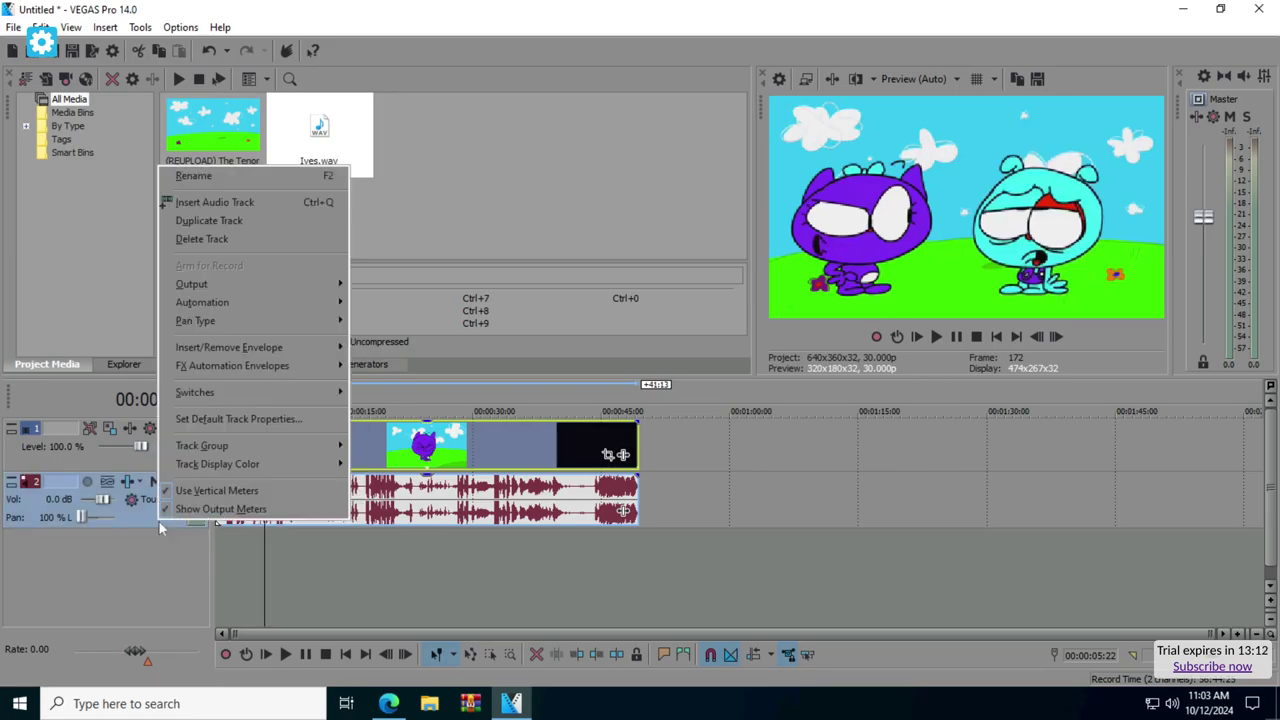
click(197, 241)
Step: Bring the rendered wave file "The age old quetionquestion + Ives" from the Documents folder onto a new audio track below the video
click(13, 28)
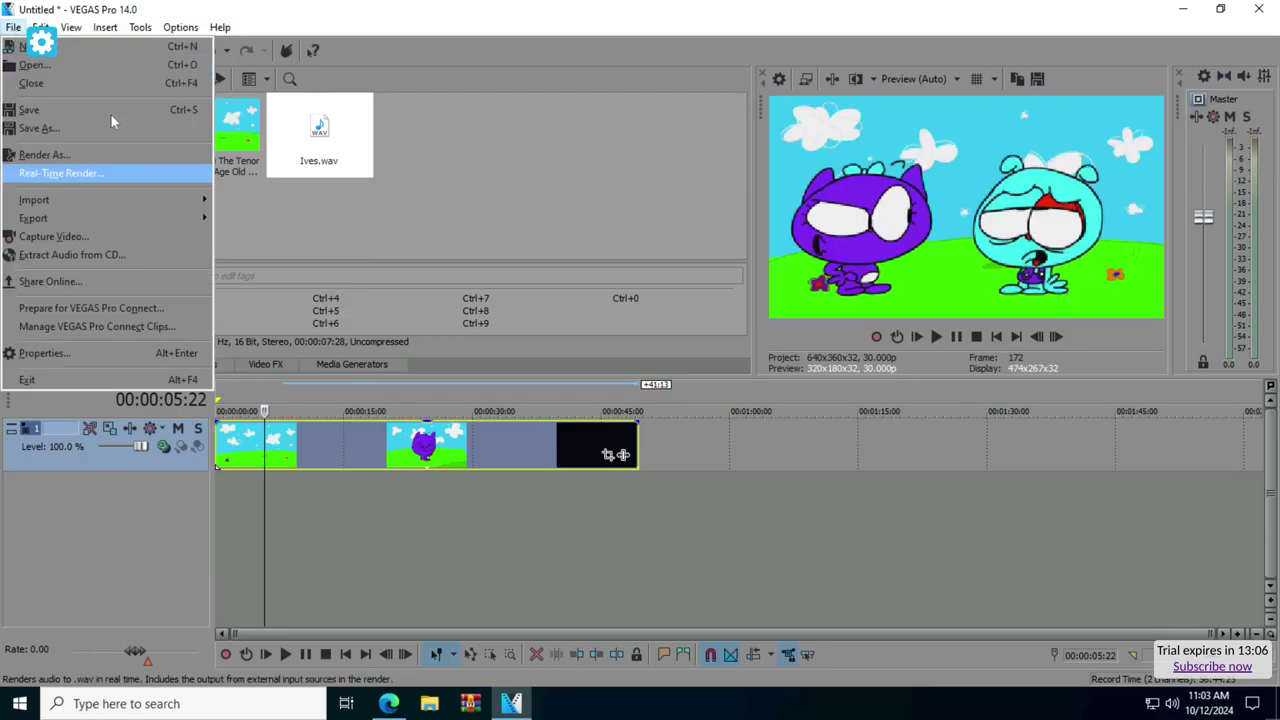
click(429, 703)
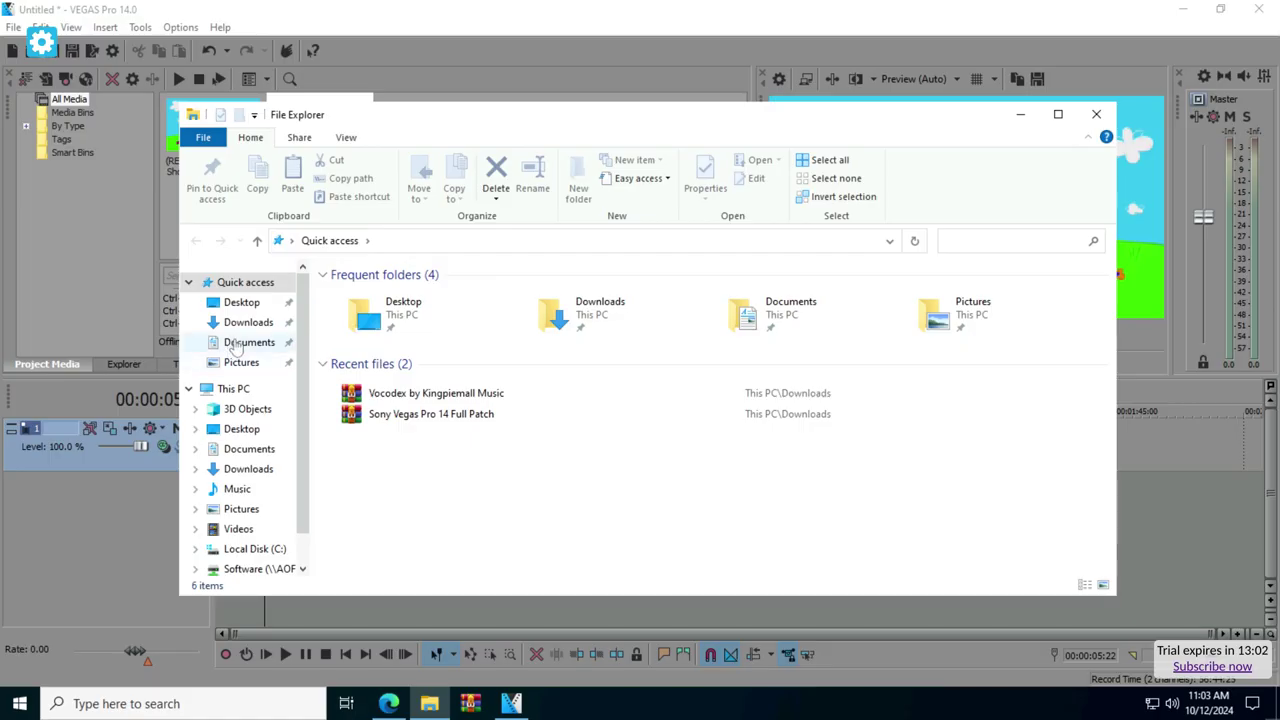
click(238, 343)
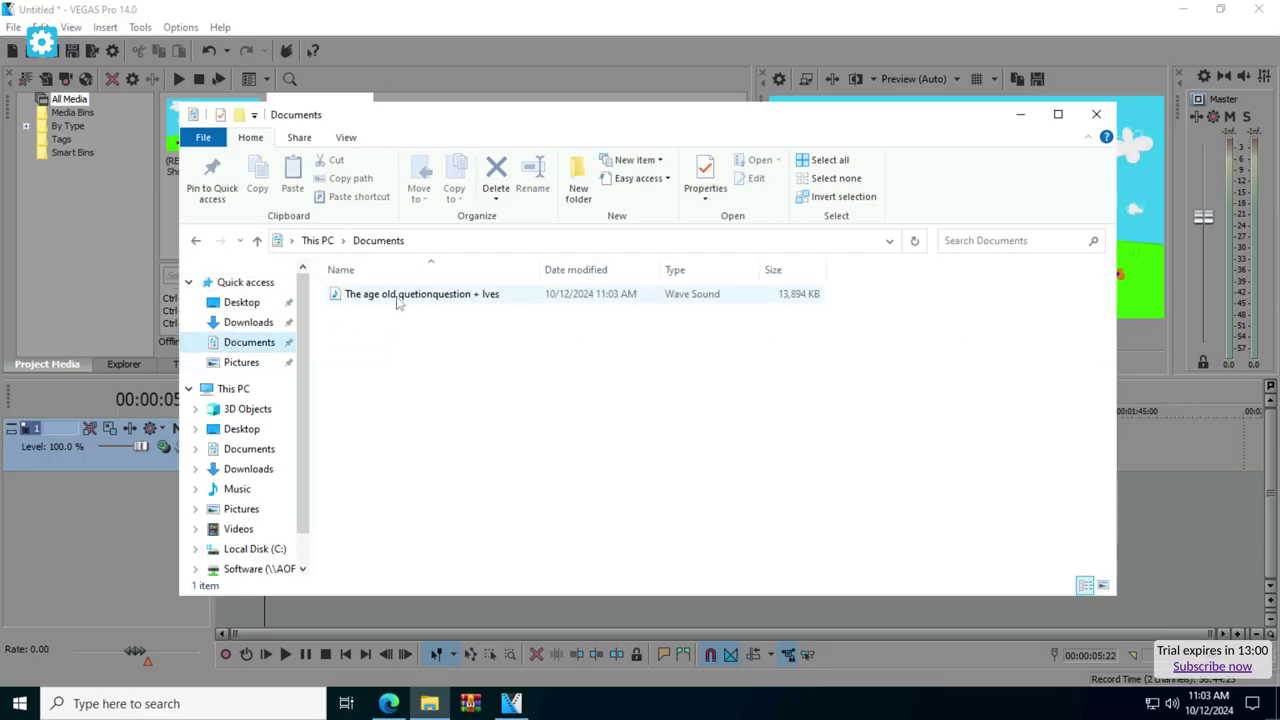
drag(397, 303, 1178, 532)
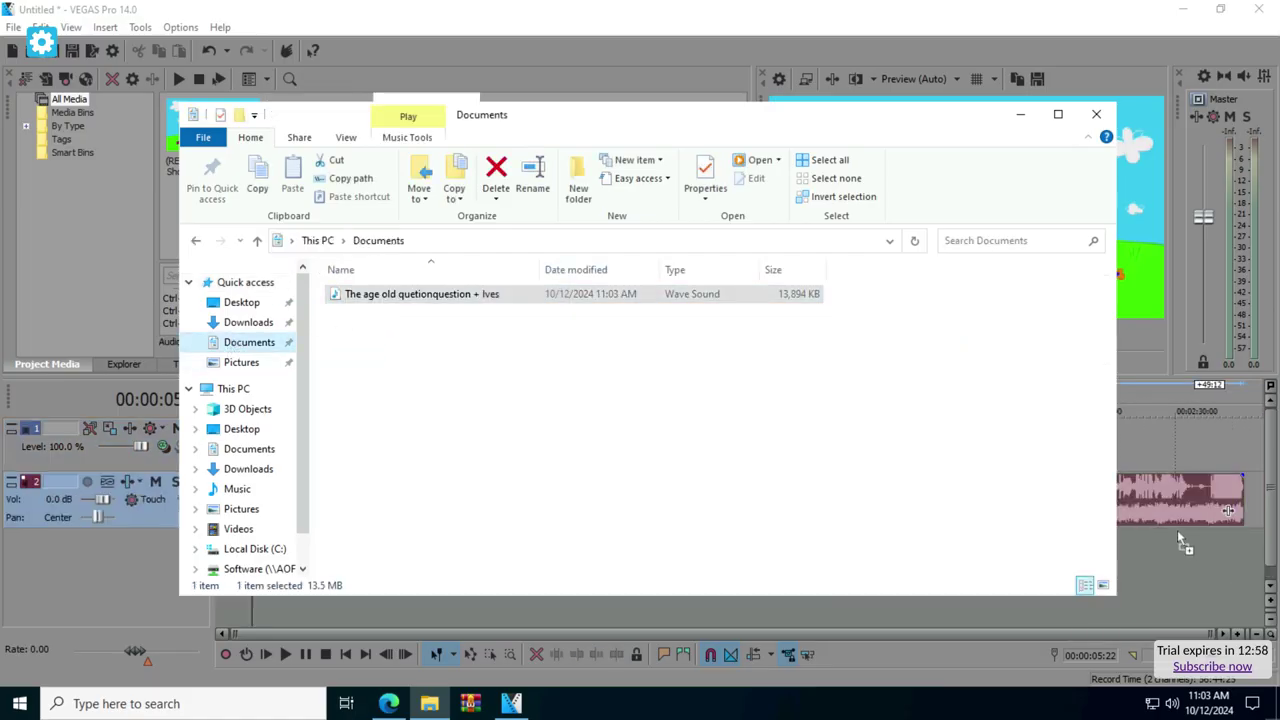
click(1094, 118)
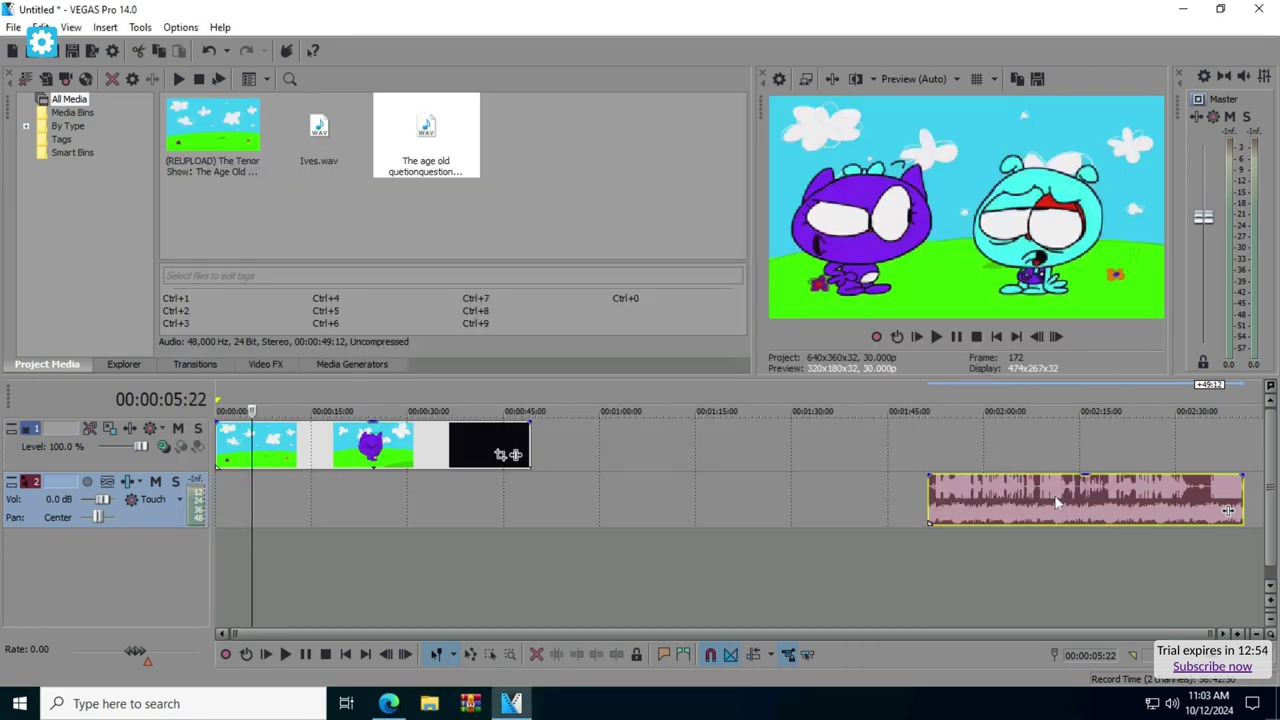
Step: Move the rendered audio event to the start of the timeline so it lines up with the video
drag(1043, 503, 500, 508)
click(500, 508)
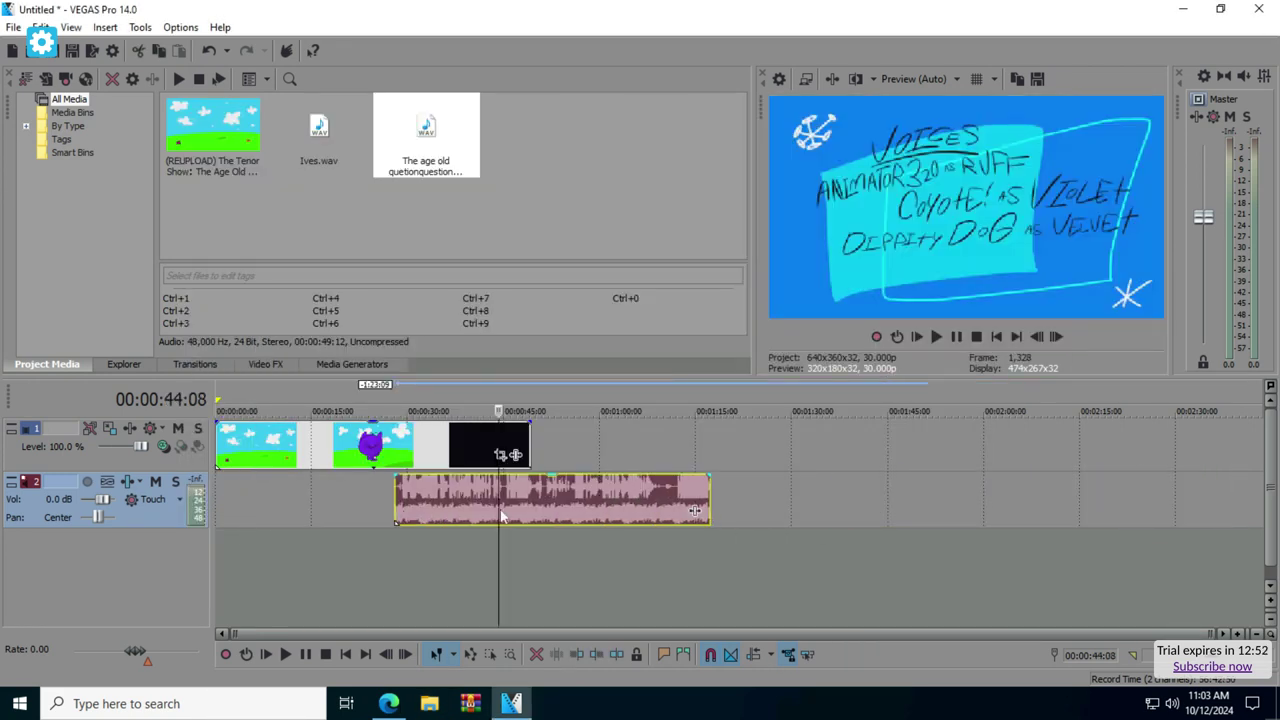
key(j)
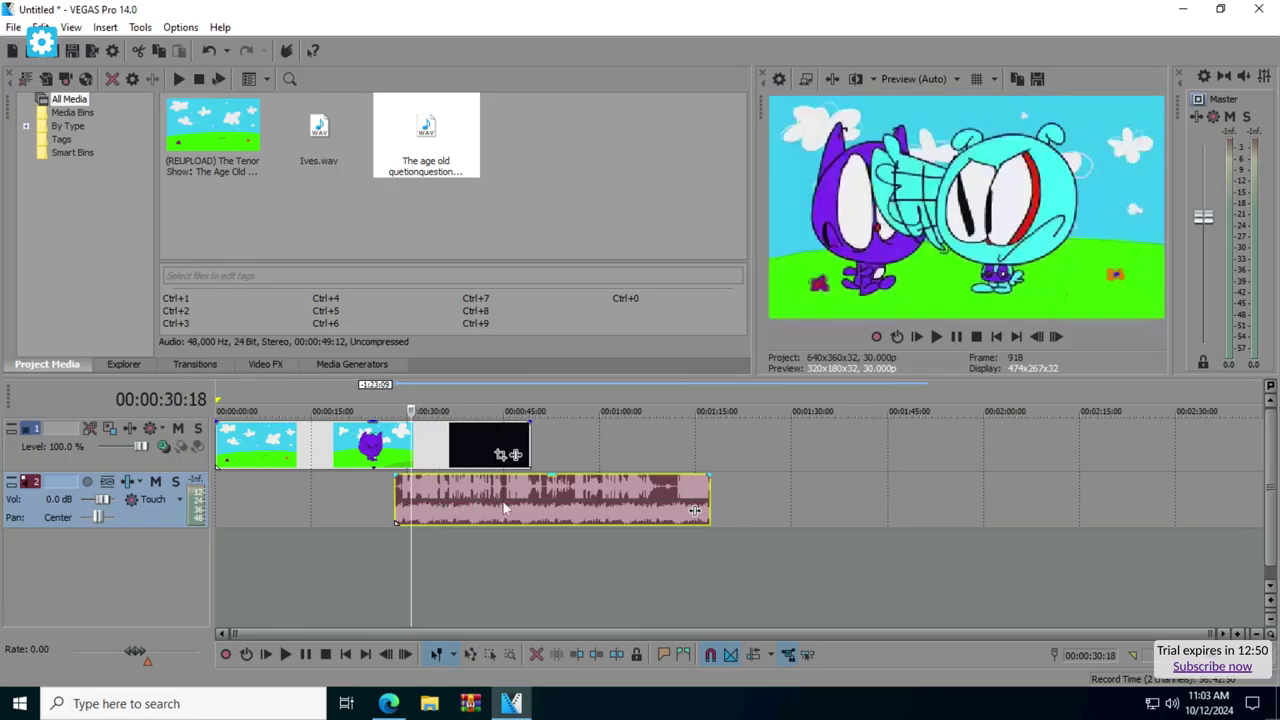
drag(508, 511, 237, 515)
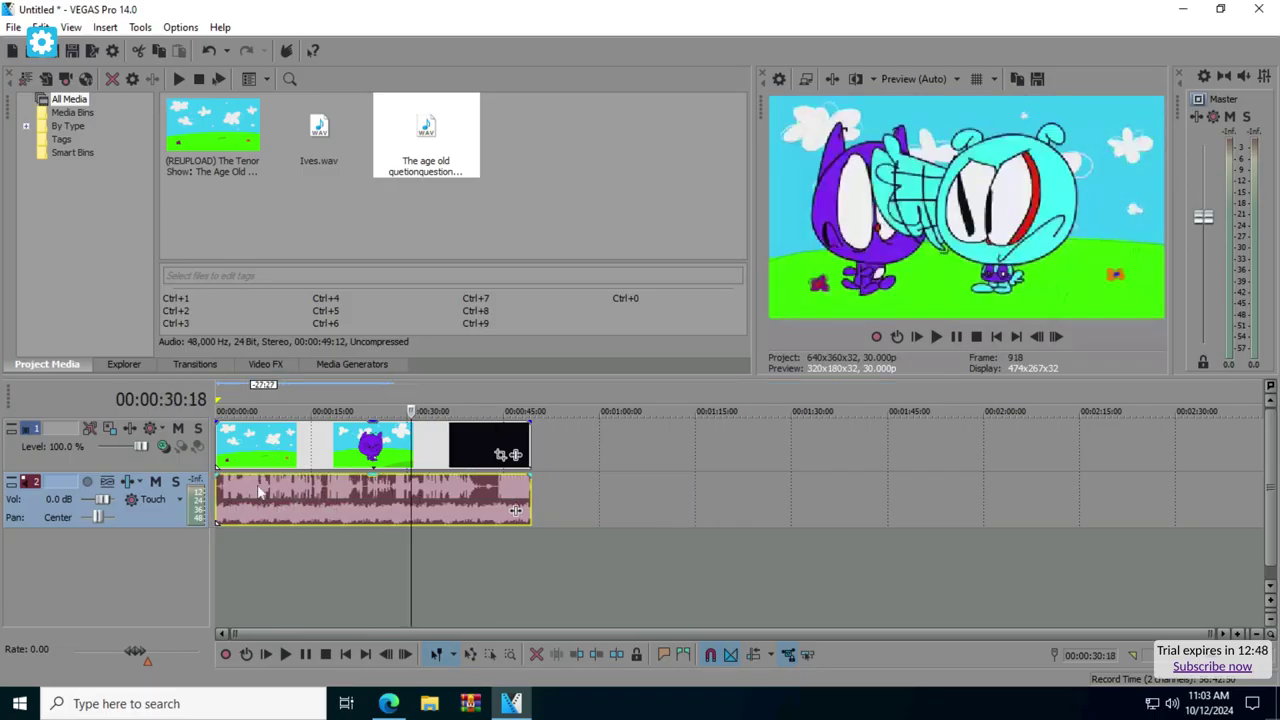
Step: Apply the Gradient Map effect with the Reset to None preset to the video event
click(267, 458)
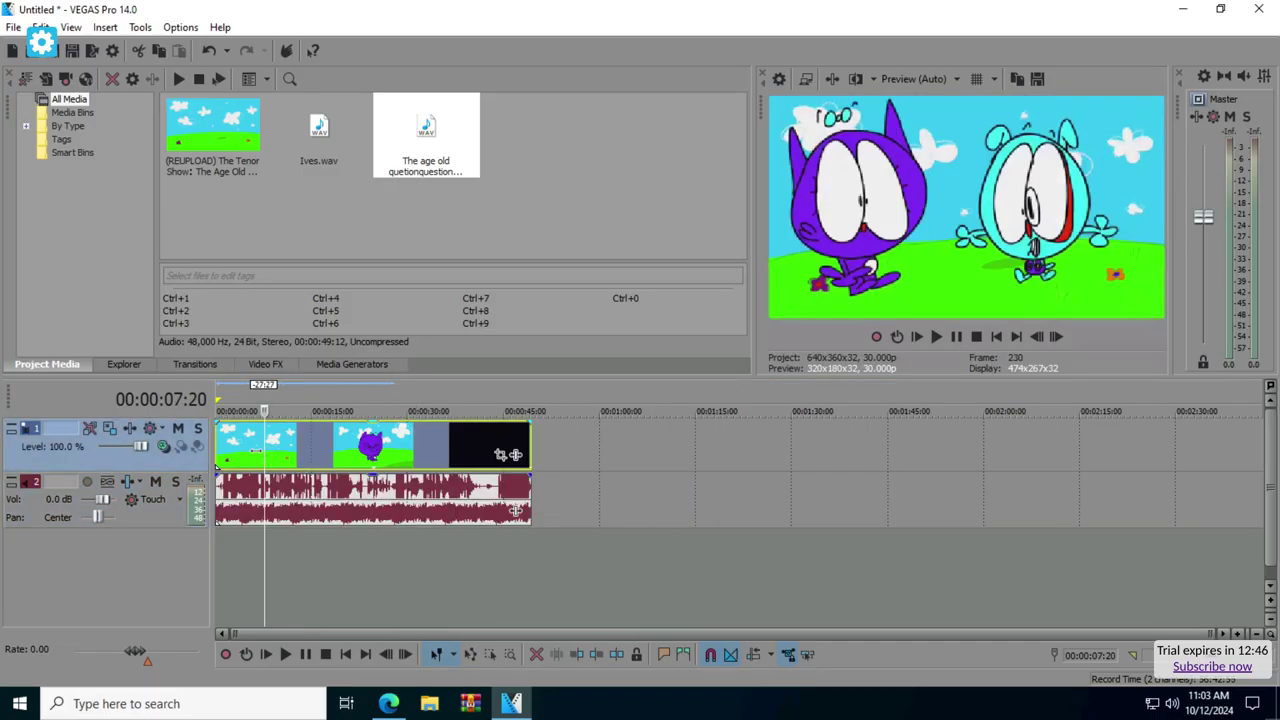
click(251, 456)
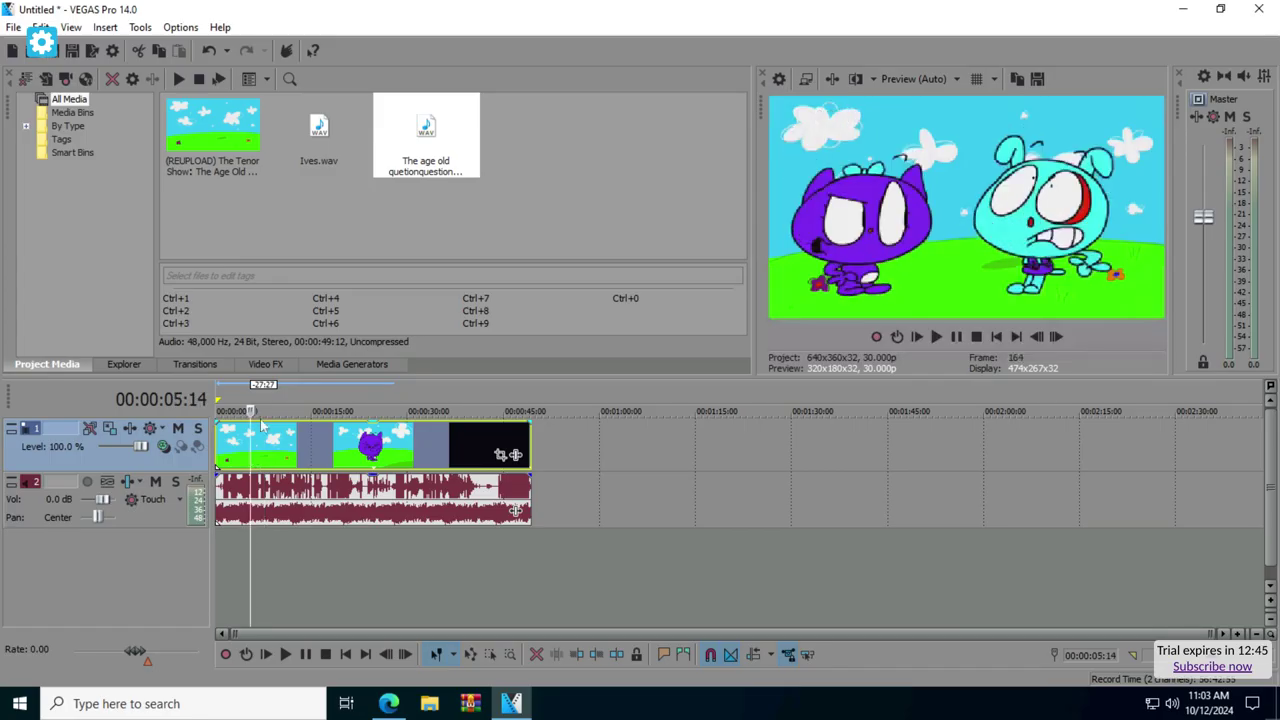
click(278, 367)
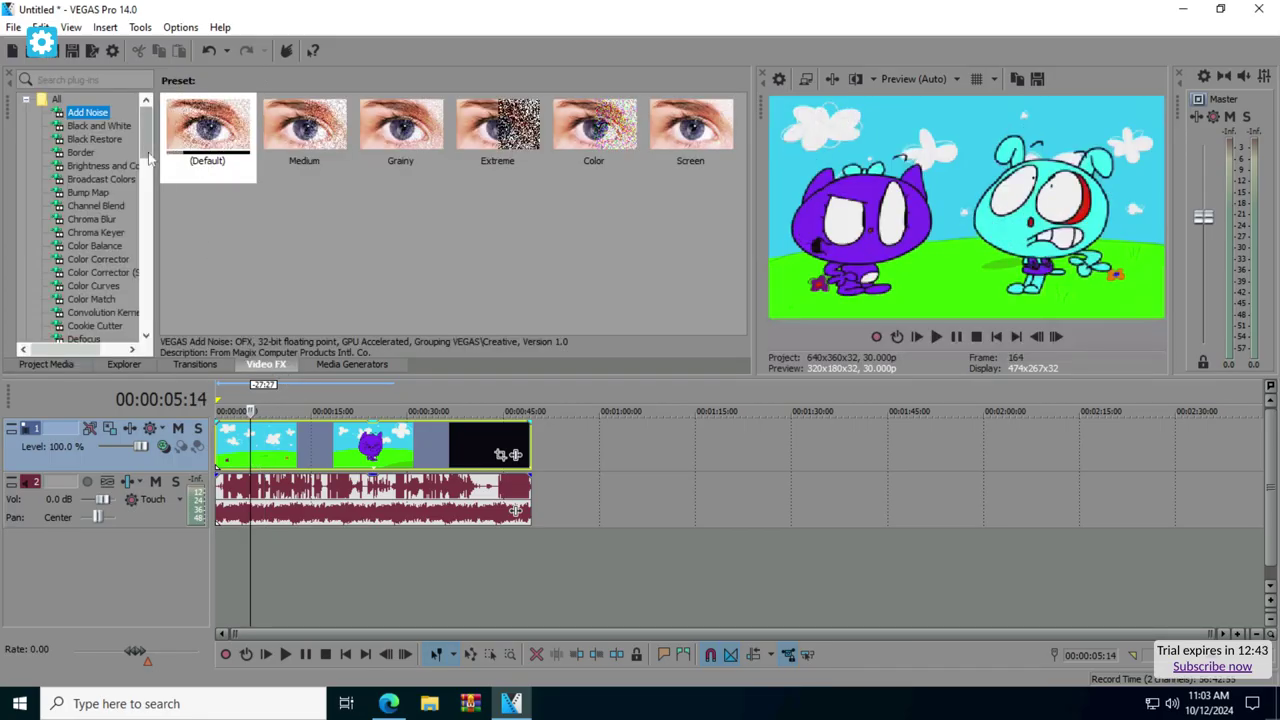
drag(148, 157, 147, 190)
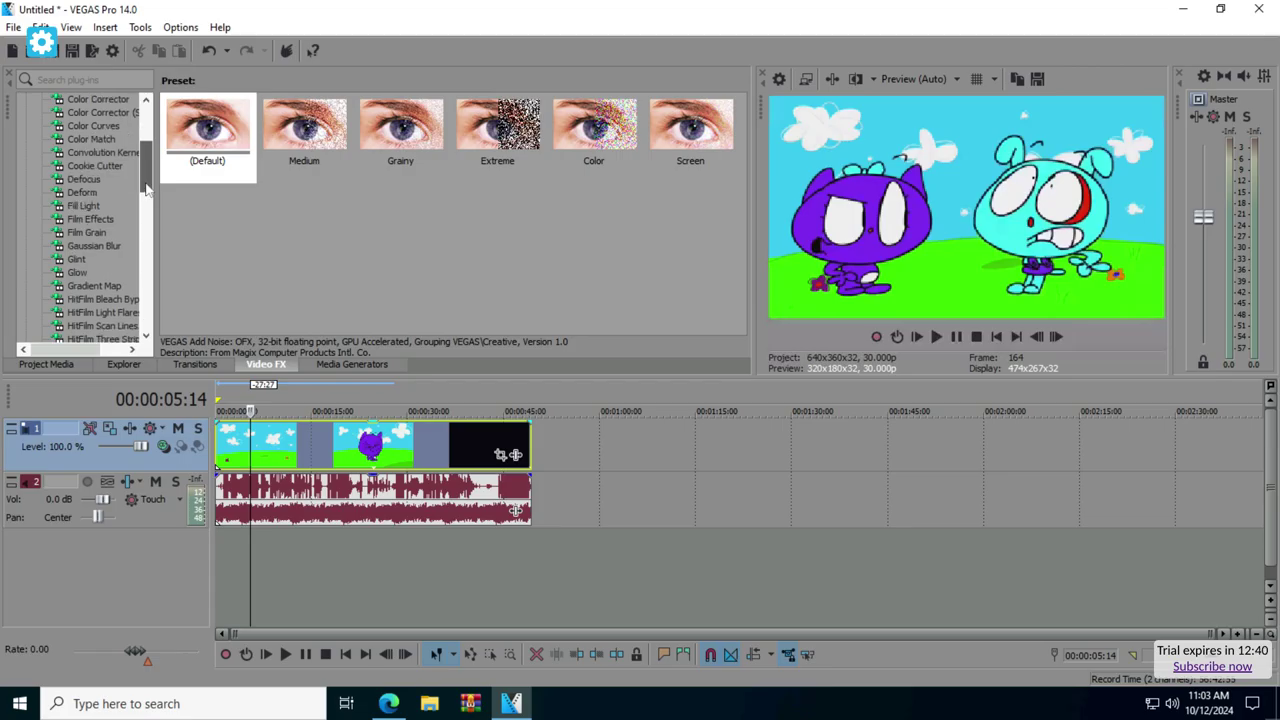
scroll(119, 215, down, 2)
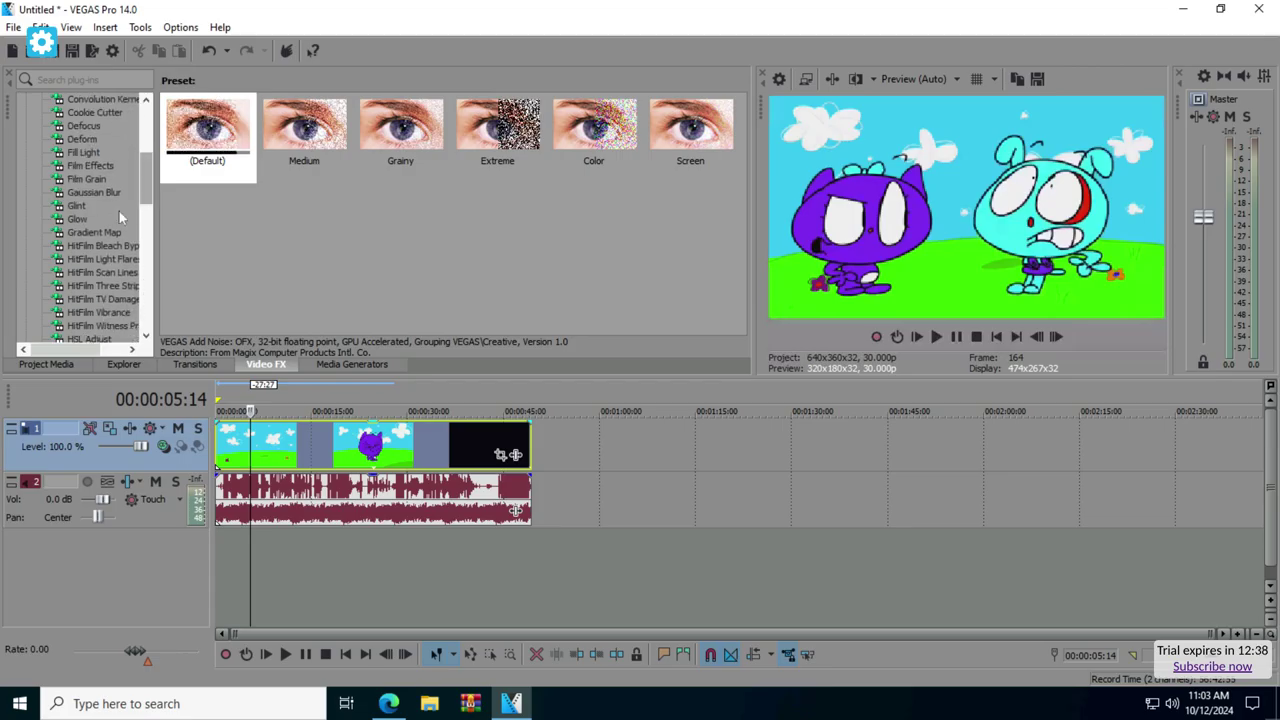
click(100, 232)
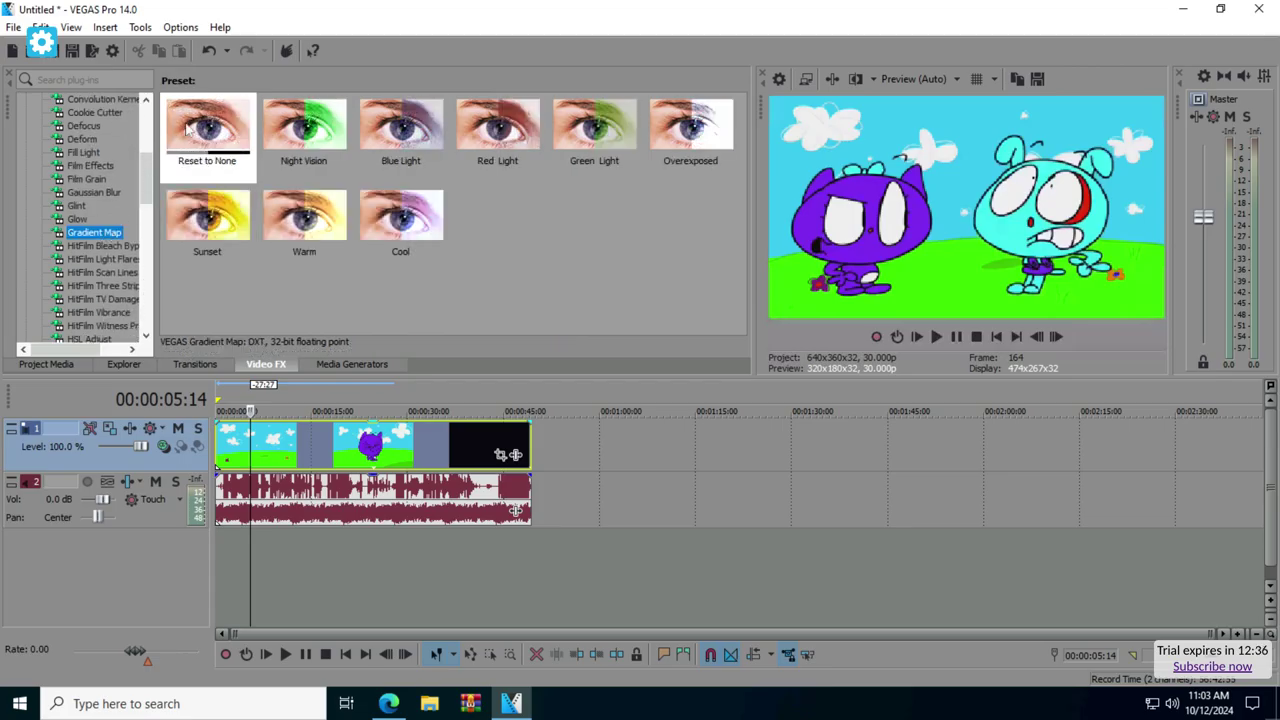
drag(187, 128, 375, 432)
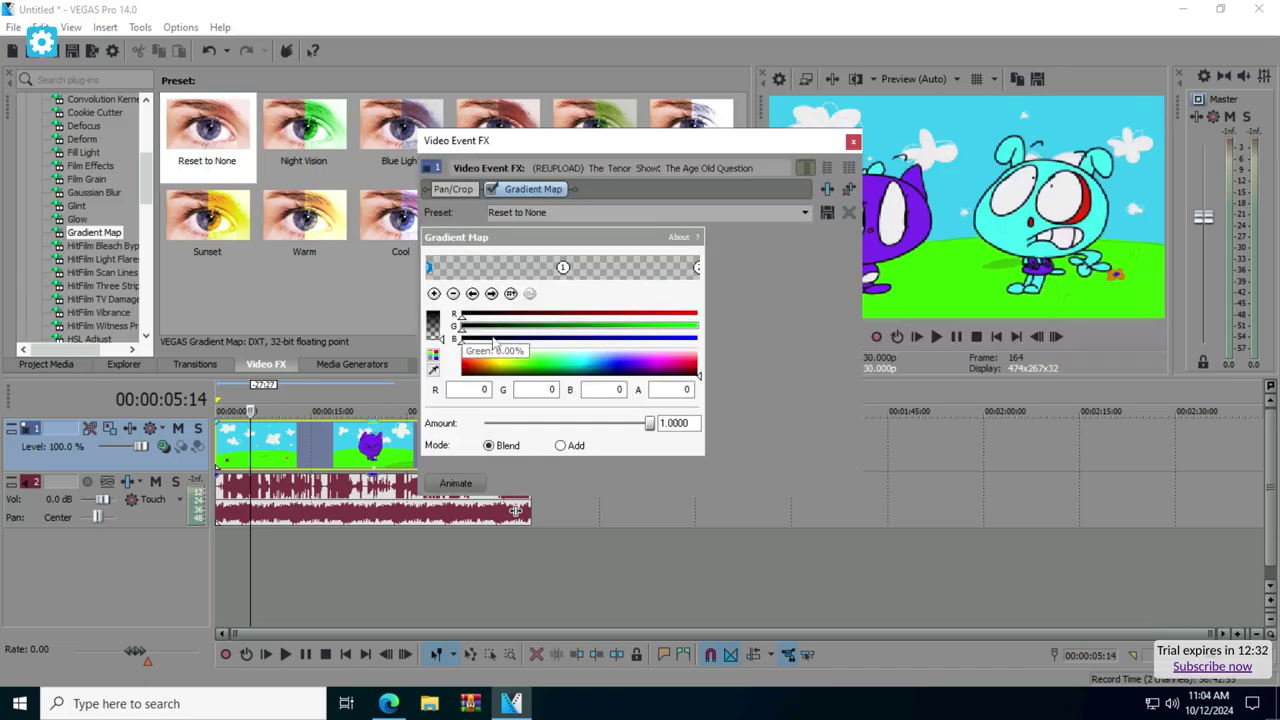
Step: Make the first gradient point fully opaque green (0, 255, 0) and the middle point fully opaque black
click(540, 362)
drag(438, 333, 466, 280)
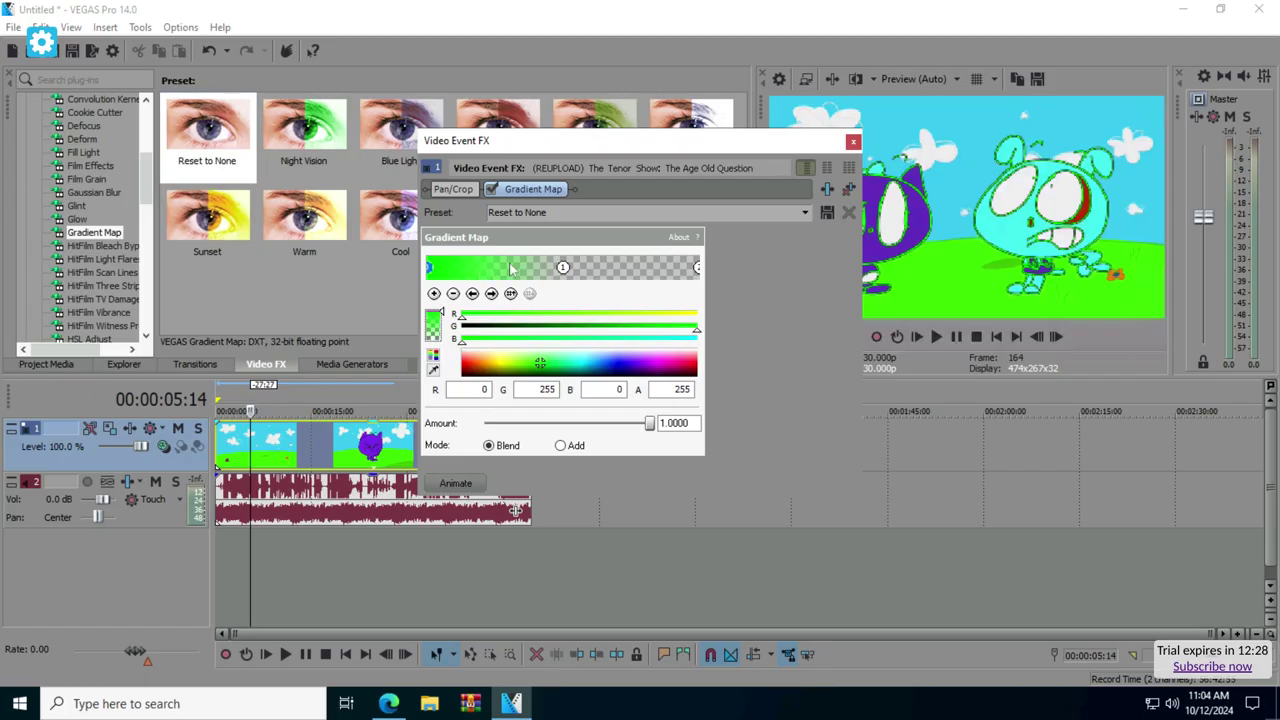
click(563, 268)
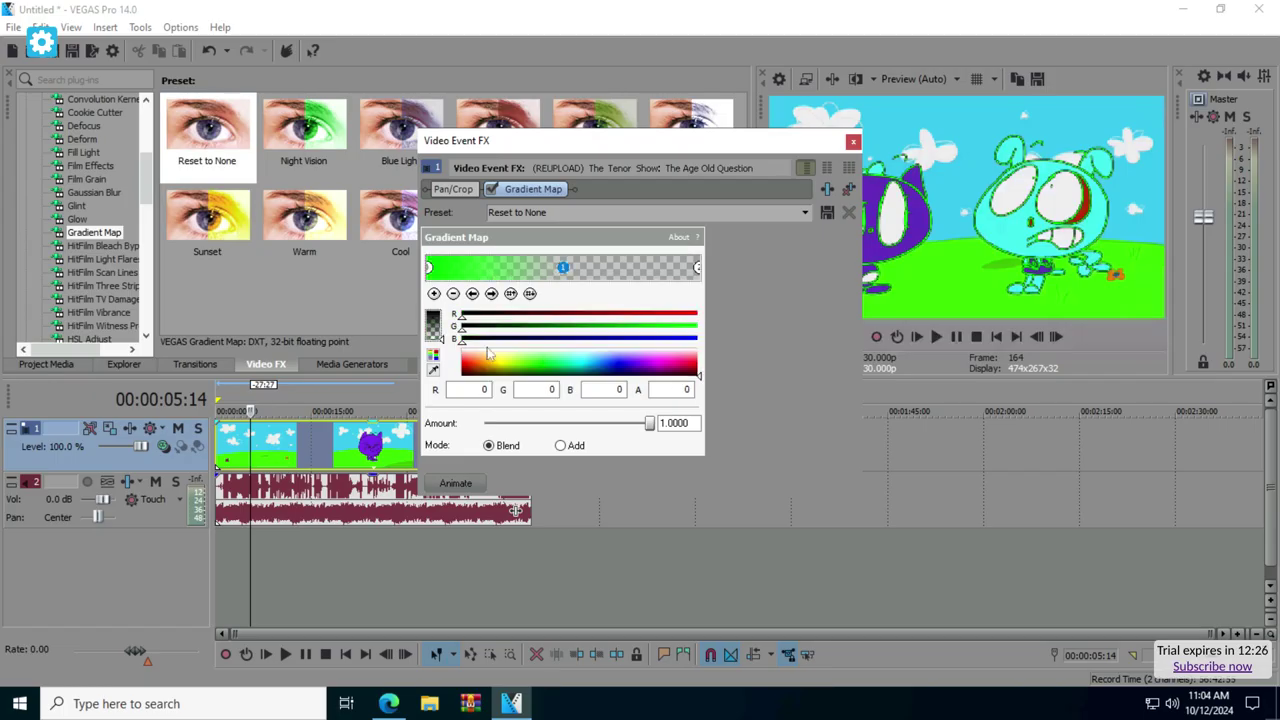
click(491, 362)
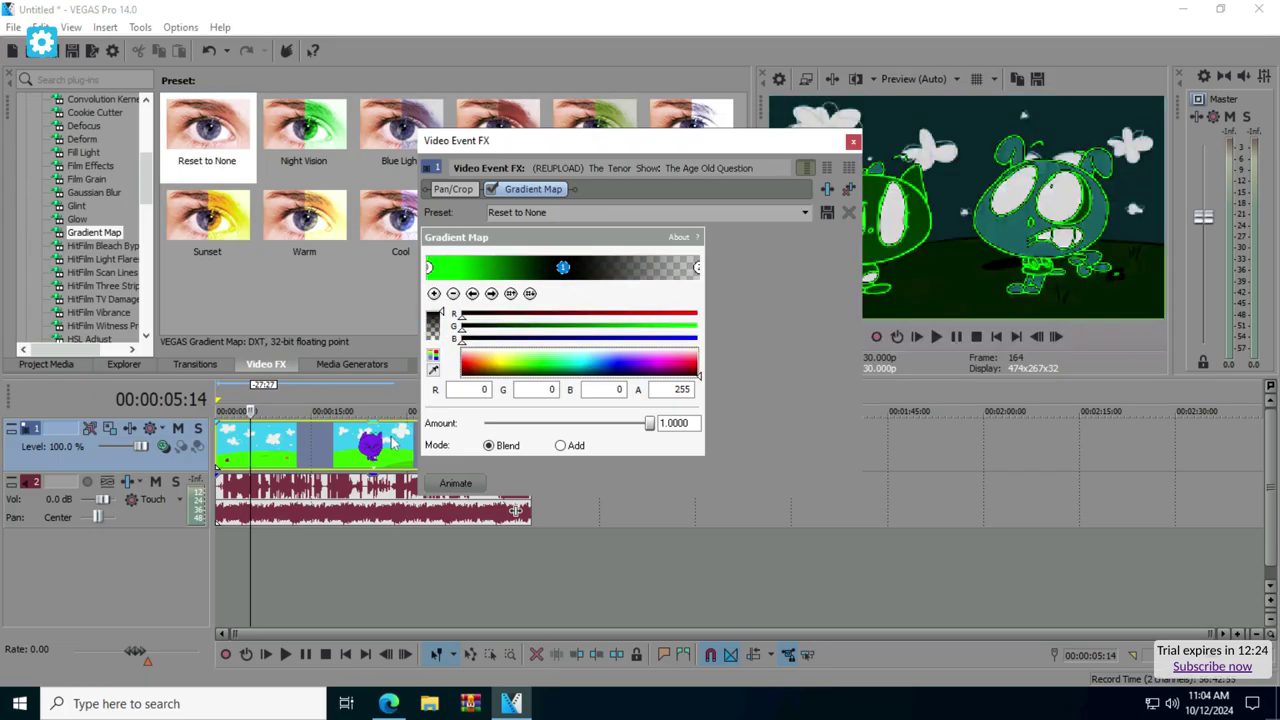
Step: Set the last gradient point to R 90, G 100, B 0, A 255 and name the Gradient Map preset Ives
click(697, 268)
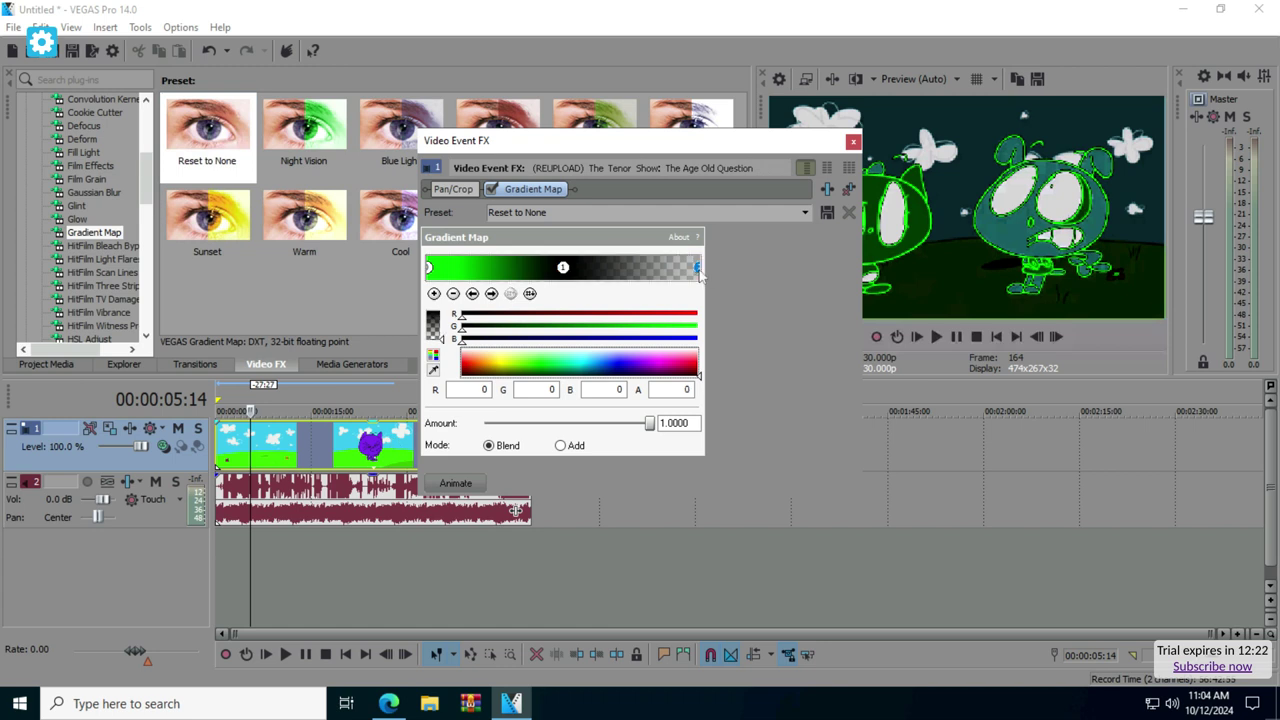
click(476, 390)
text(90)
click(528, 390)
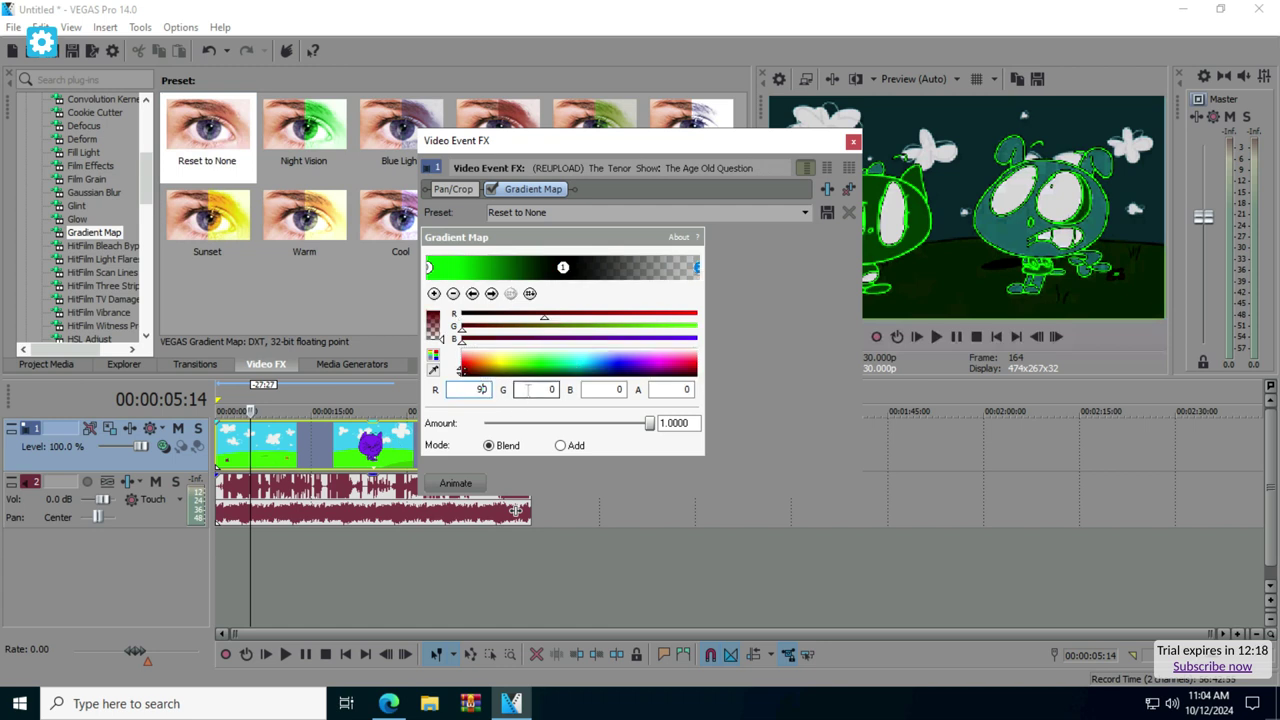
click(536, 389)
text(100)
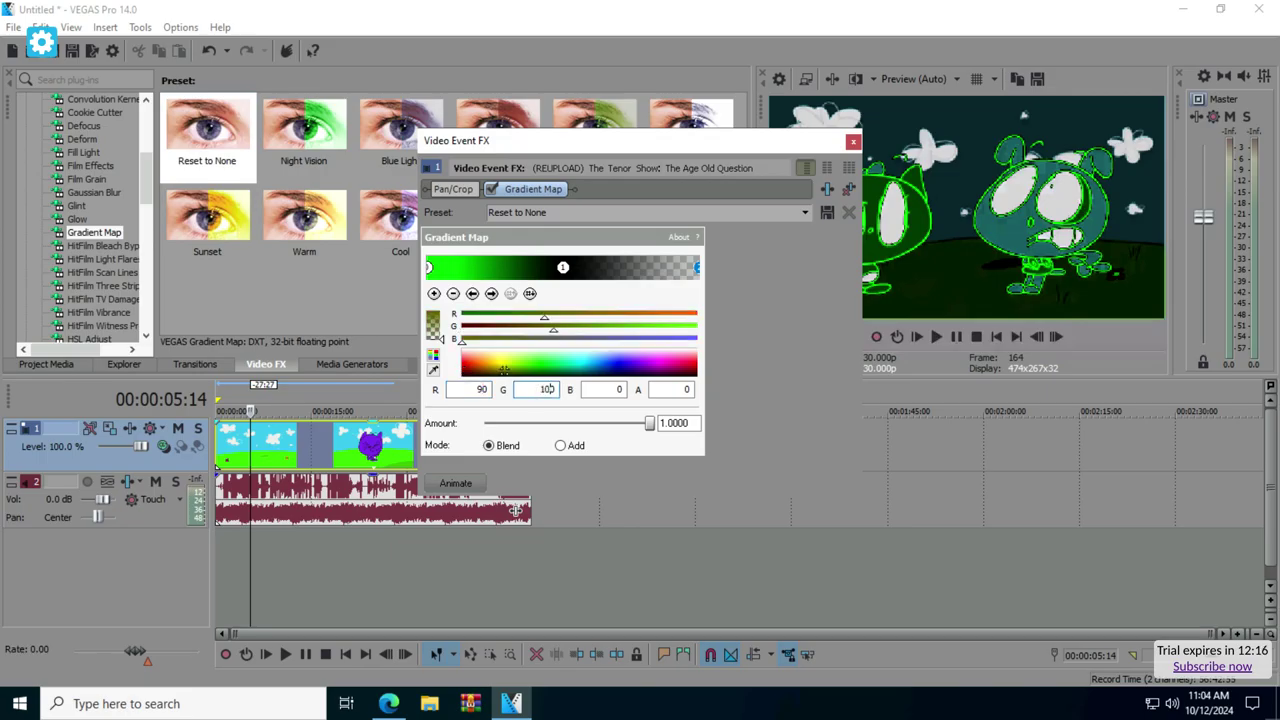
key(Tab)
key(Tab)
click(504, 369)
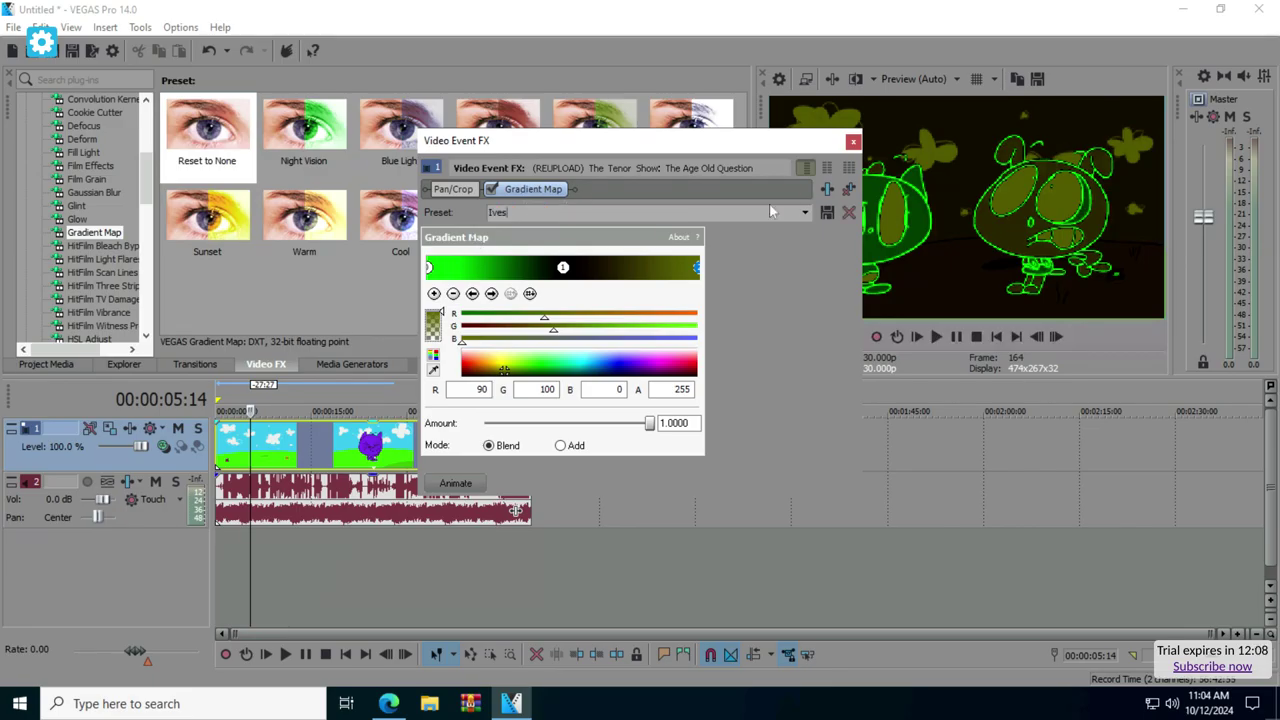
click(853, 143)
Step: Add the IL Vocodex plug-in to the rendered audio event's effect chain
click(515, 513)
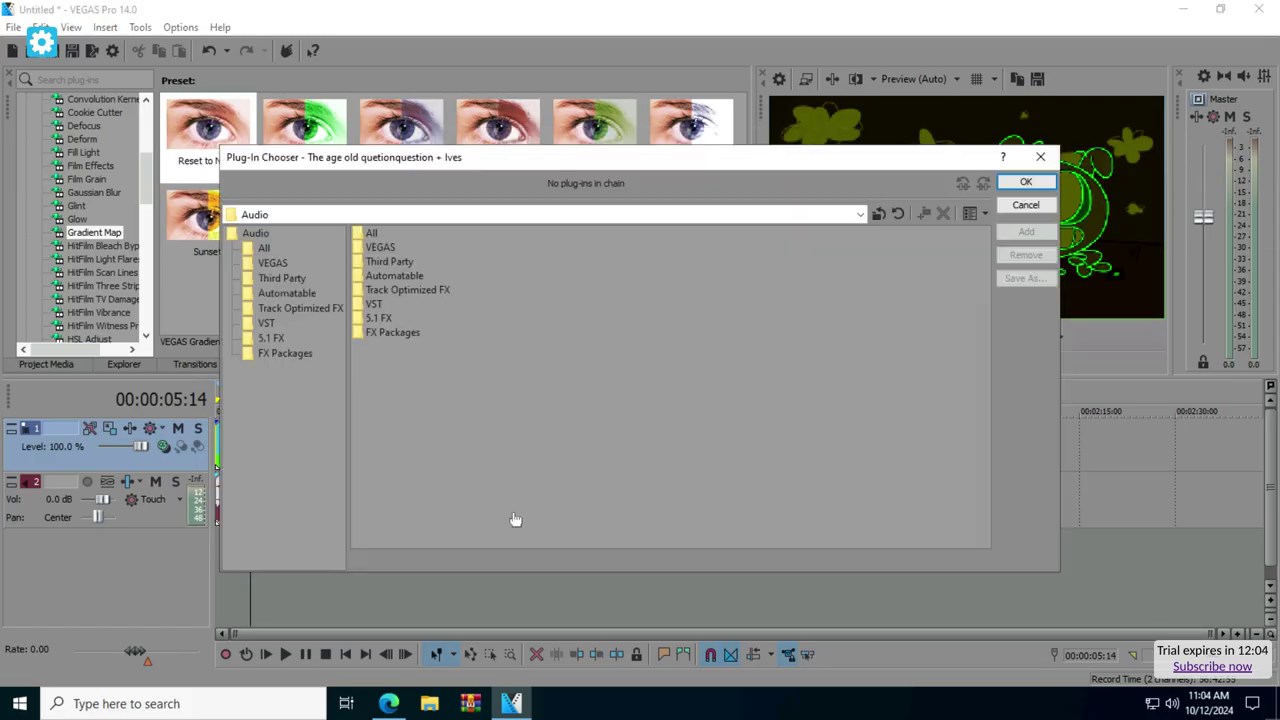
click(265, 249)
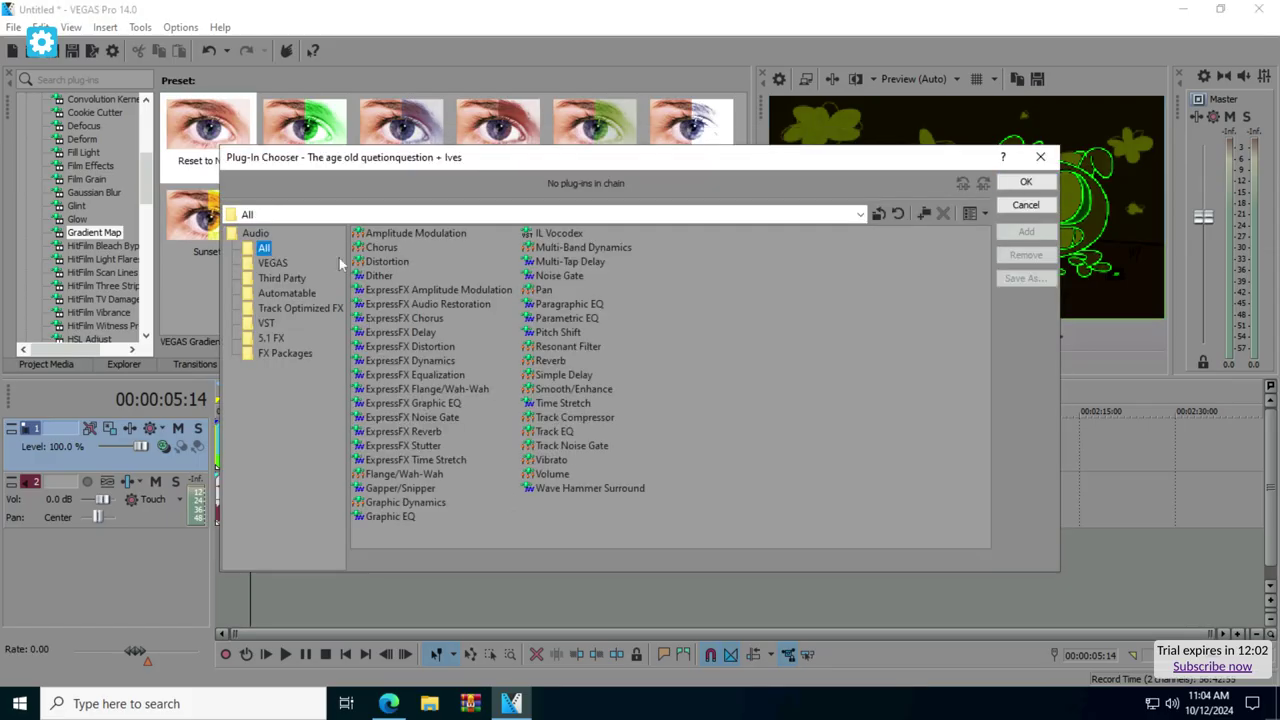
click(560, 234)
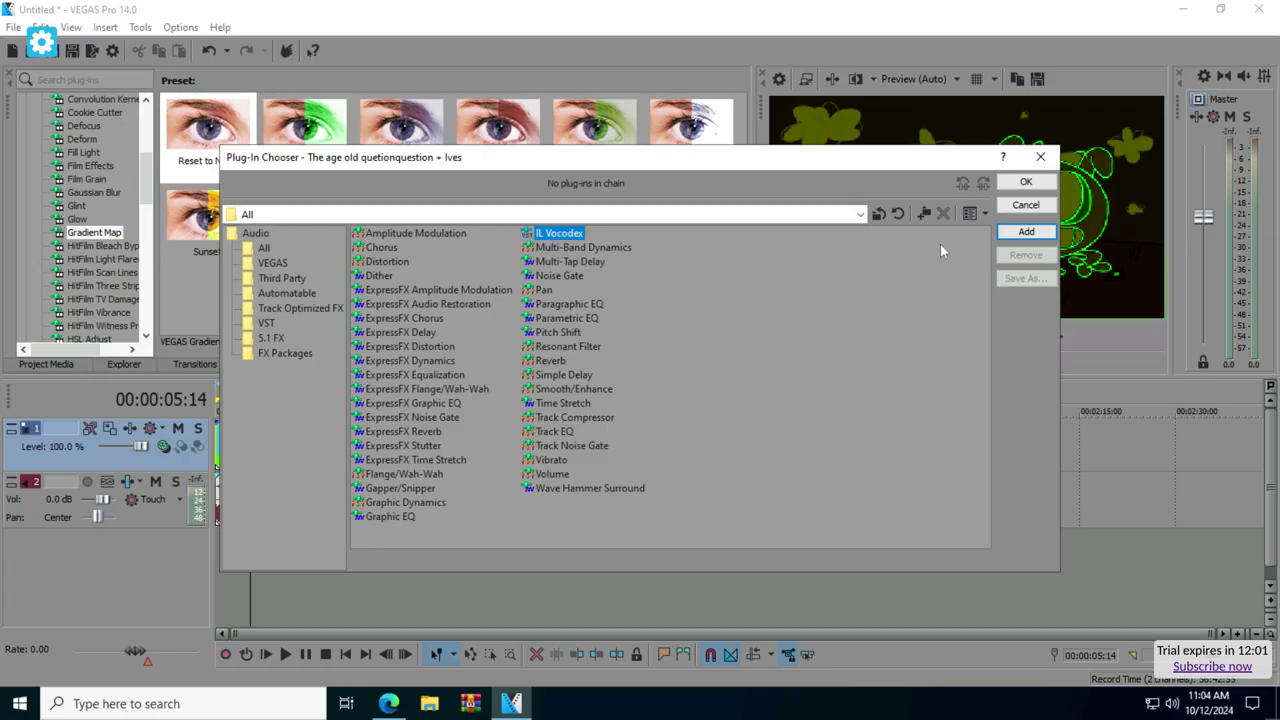
click(1026, 232)
click(1026, 182)
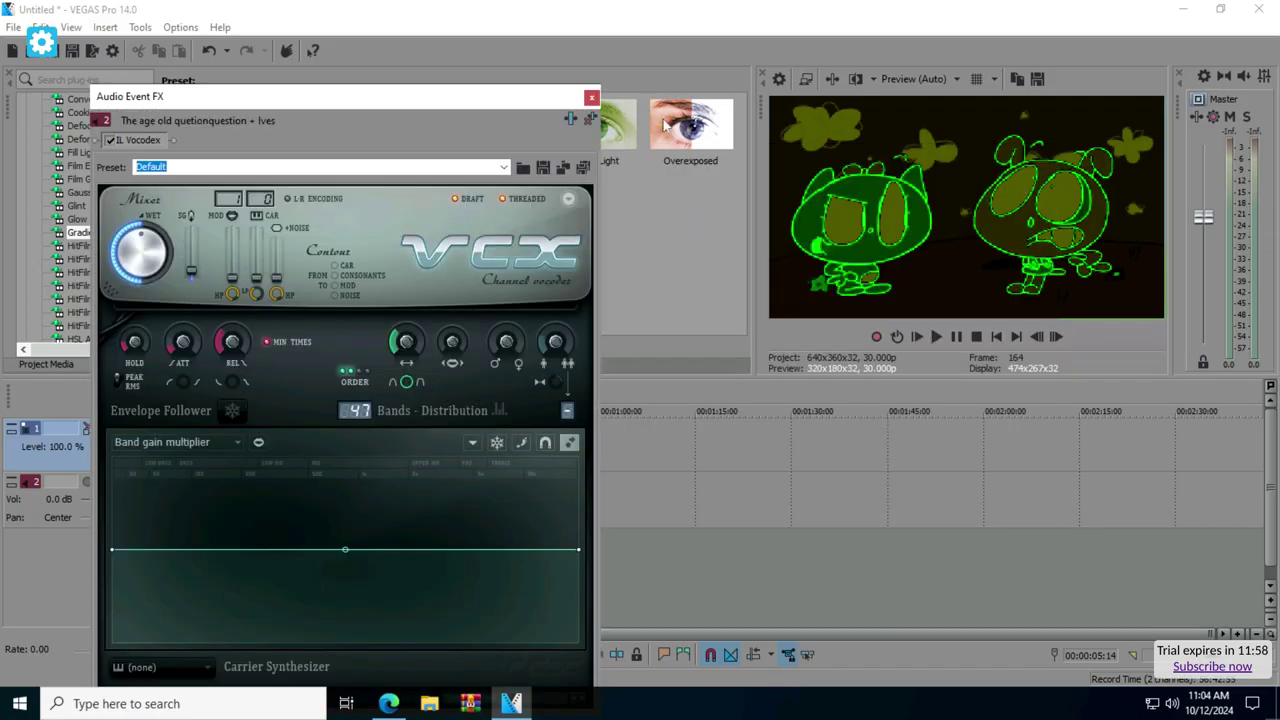
Step: Load the Stereo interlacing preset in the Vocodex plug-in
drag(537, 96, 540, 33)
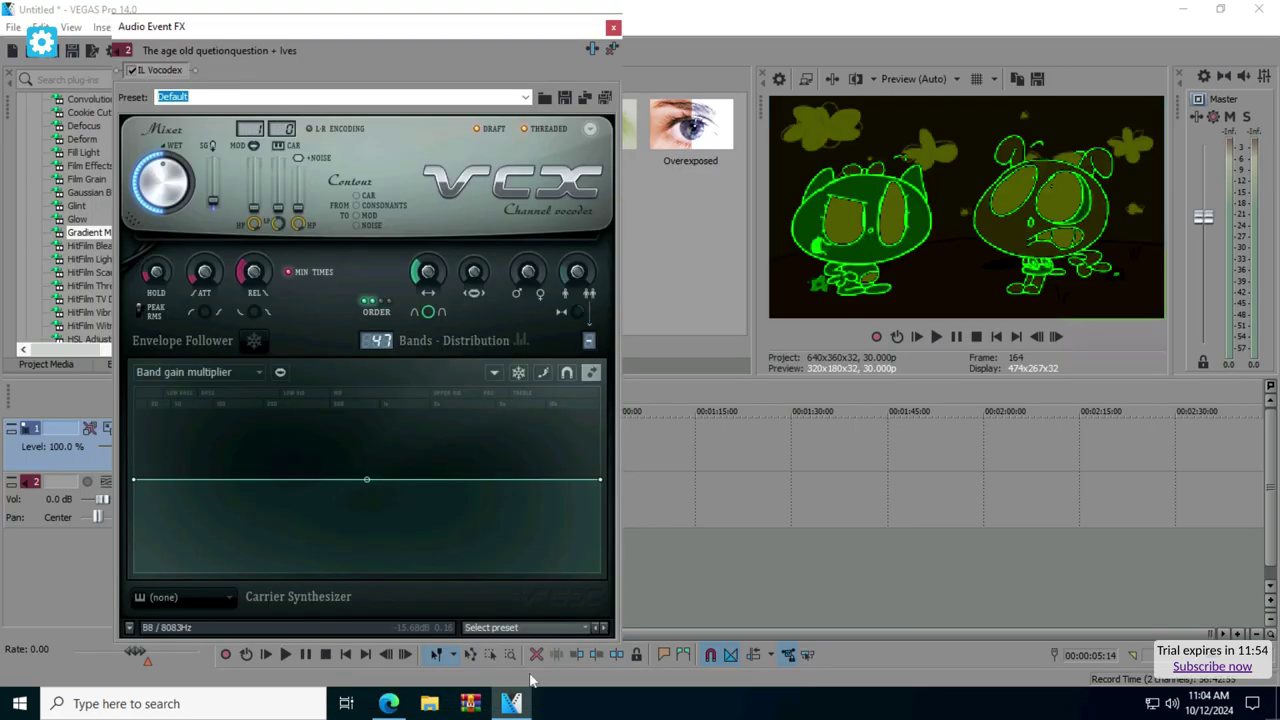
click(567, 629)
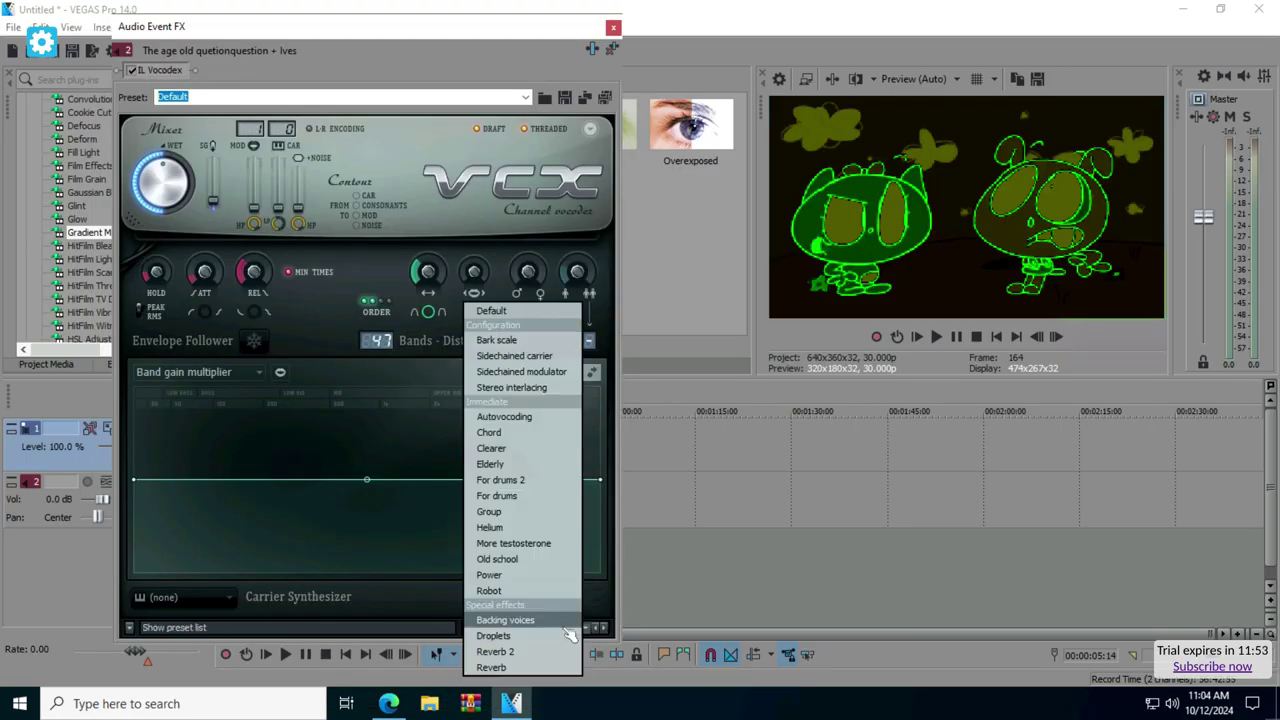
click(507, 389)
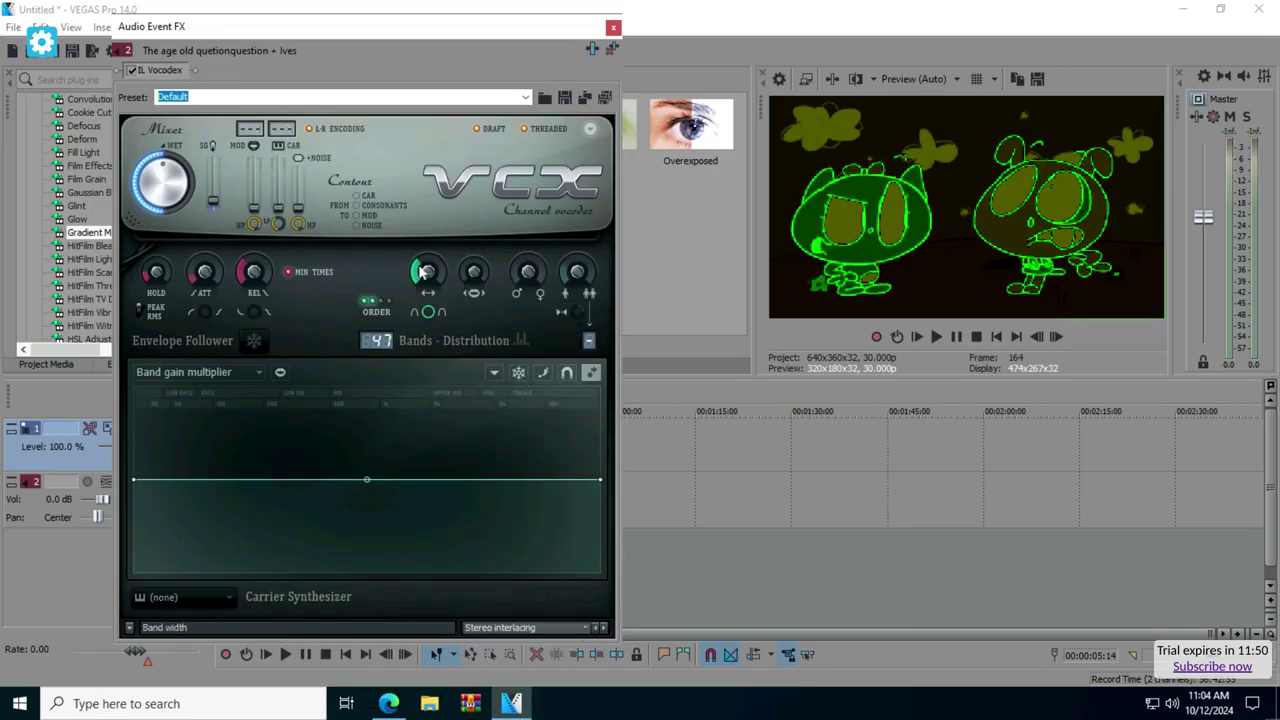
Step: Raise the Vocodex band width to its maximum and set the band count to 70
drag(422, 271, 427, 245)
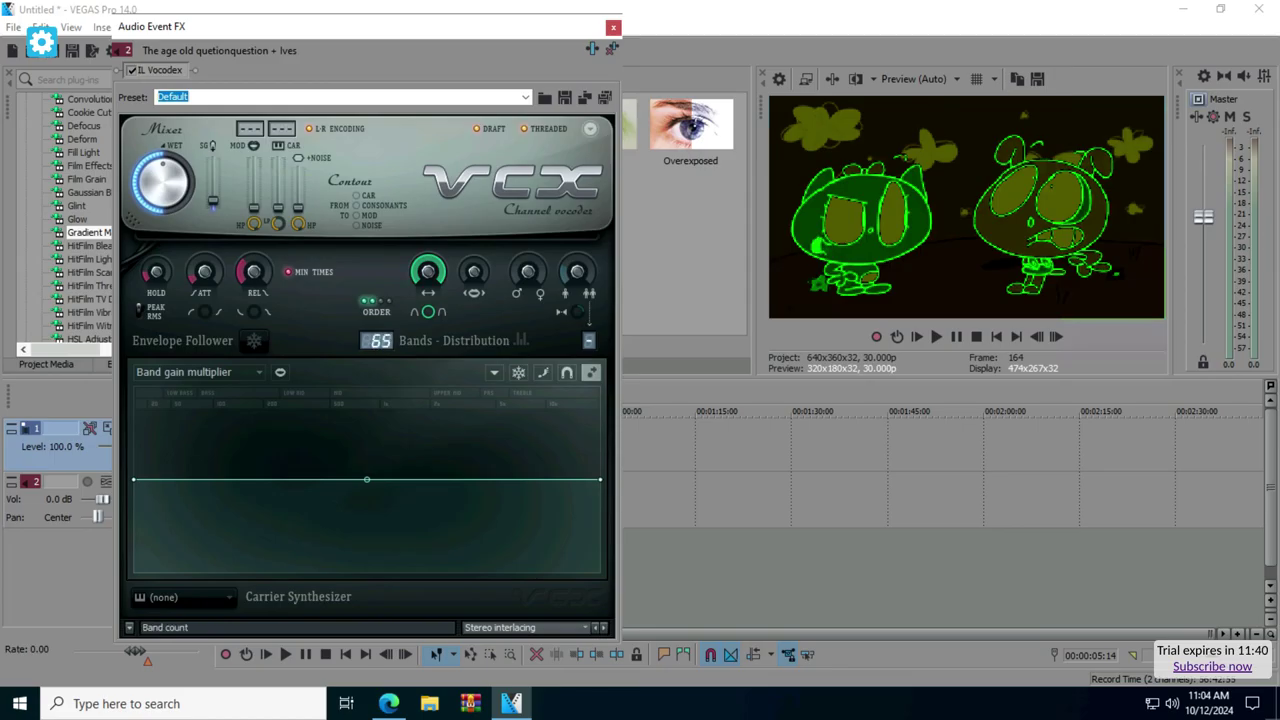
drag(376, 340, 376, 338)
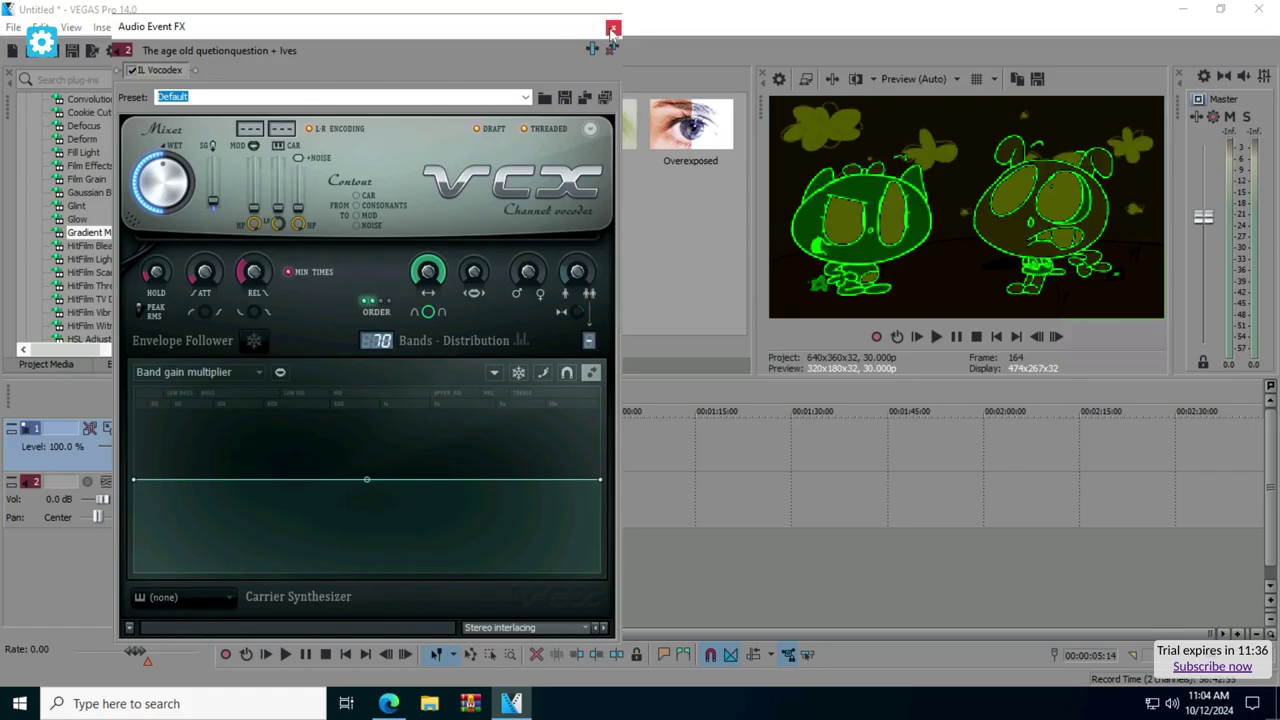
click(613, 28)
Step: Play the project from the start through the end of the clip to check the vocoded audio and recoloured video
click(918, 338)
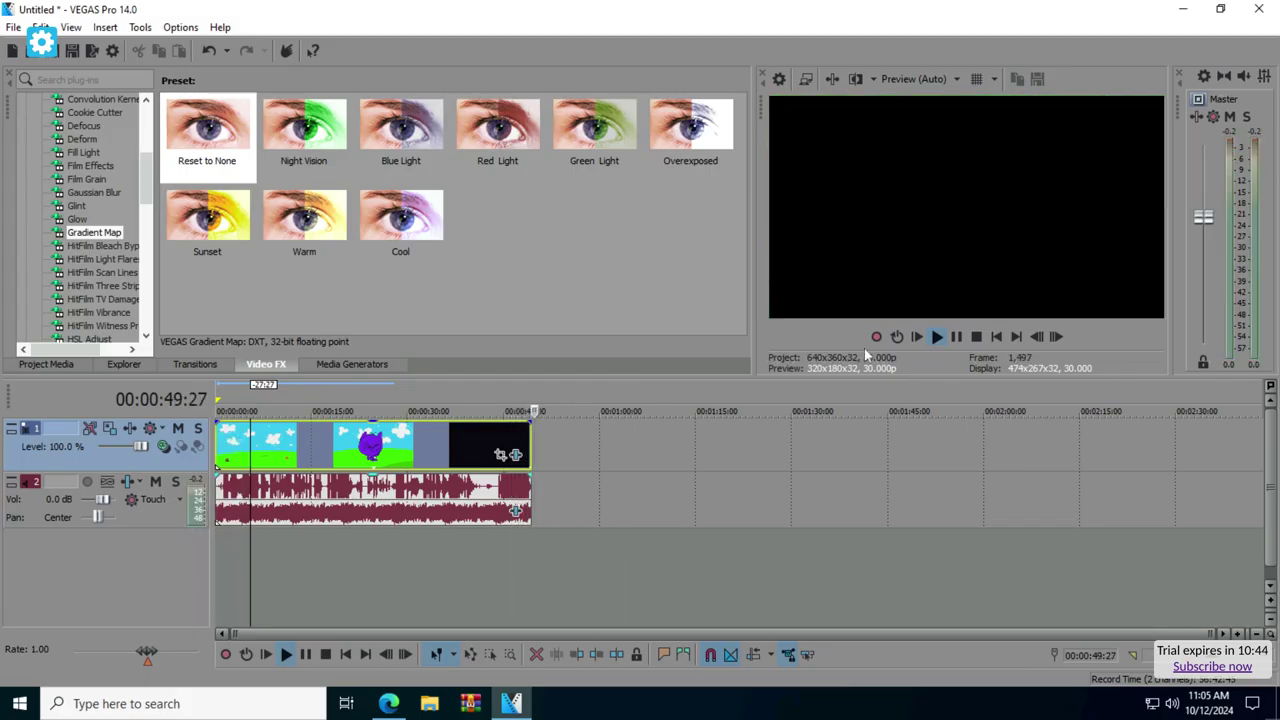
click(956, 337)
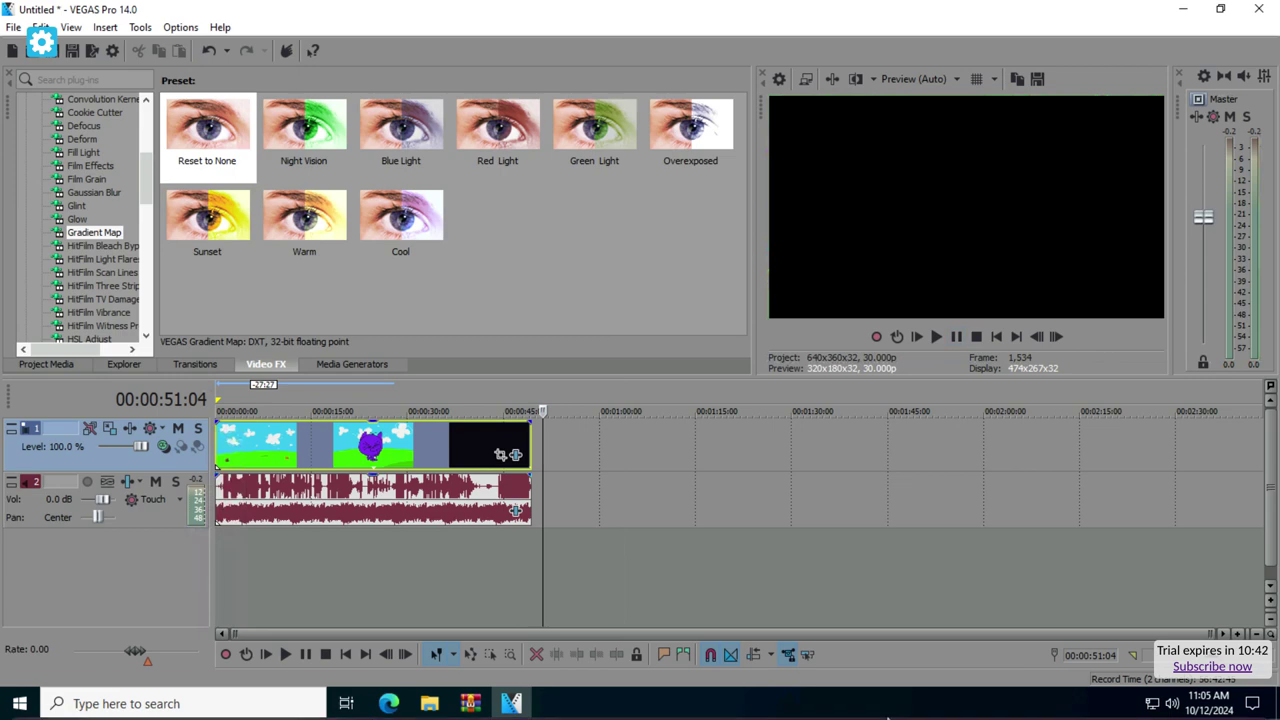